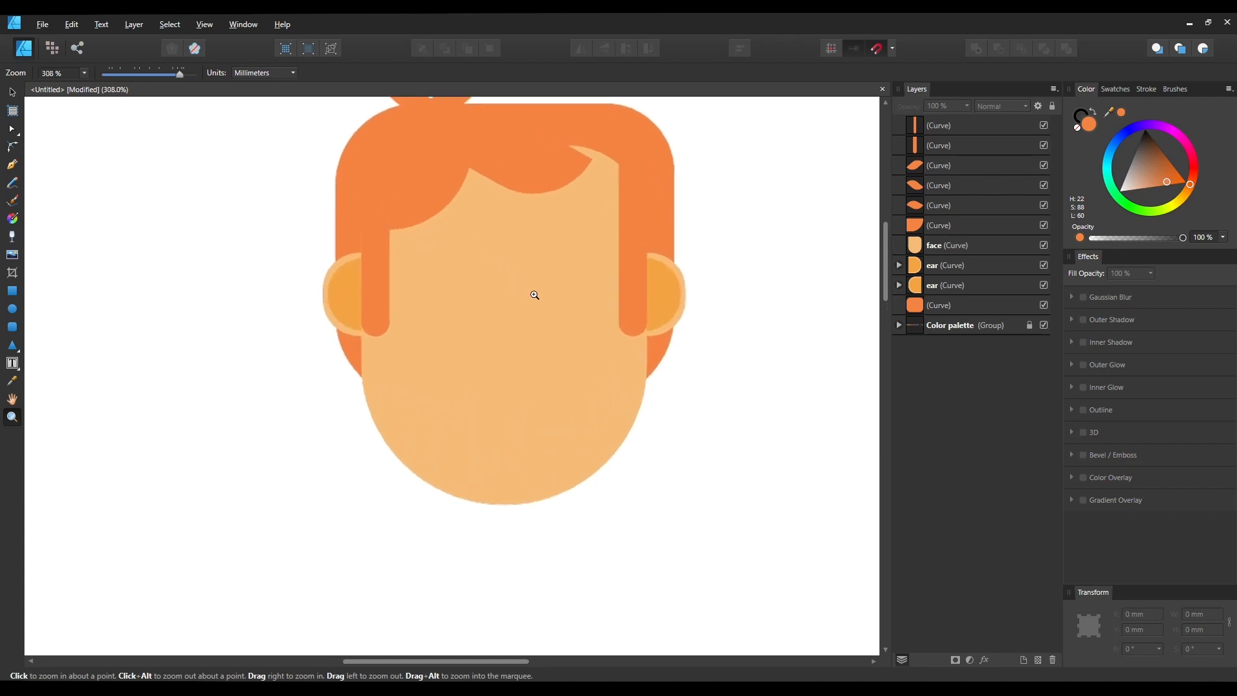
# Step: Draw a vertical rectangle about 5.5 × 13.1 mm mid-face and a horizontal one about 12.1 × 2.6 mm across its base
pyautogui.press('space')
pyautogui.moveTo(385, 267); pyautogui.dragTo(396, 267)
pyautogui.press('space')
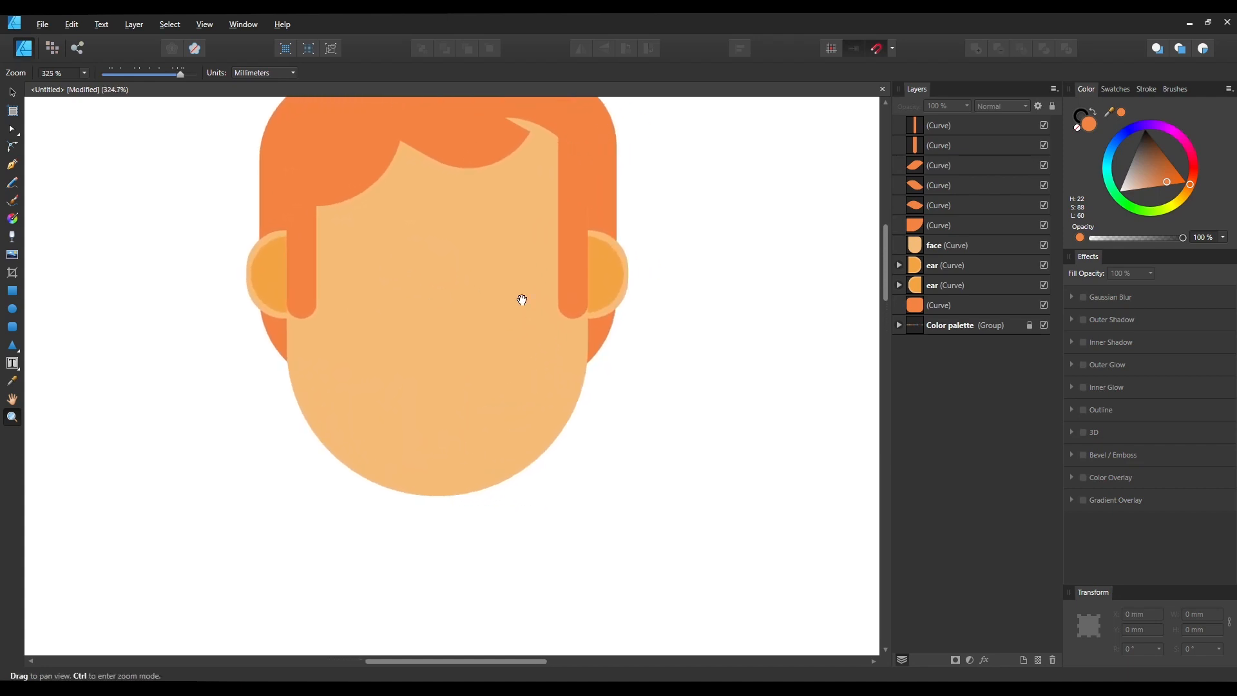
pyautogui.moveTo(522, 298); pyautogui.dragTo(510, 282)
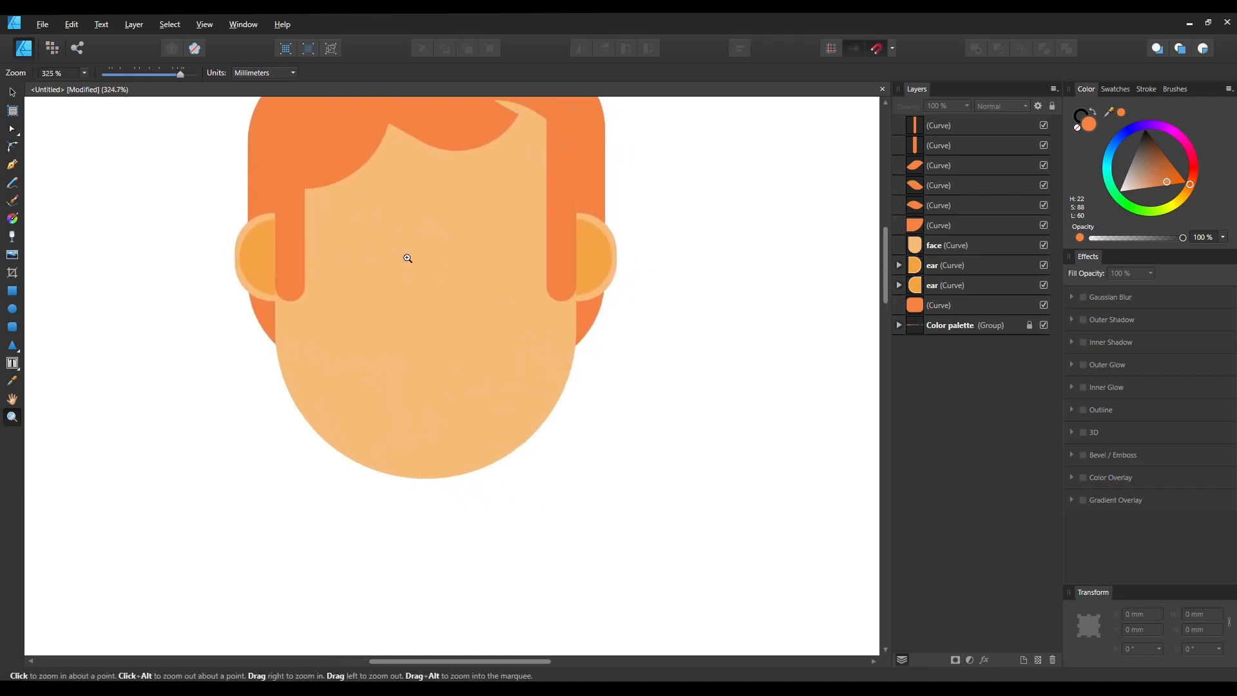
pyautogui.click(12, 291)
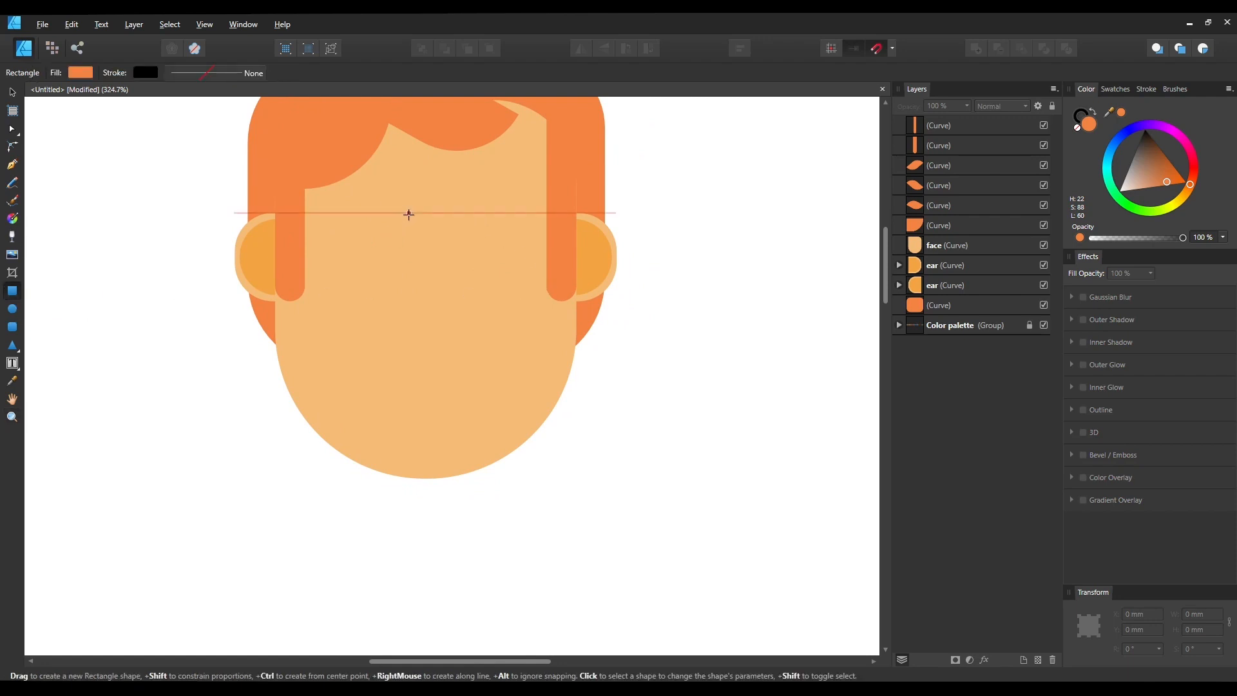
pyautogui.moveTo(411, 212); pyautogui.dragTo(456, 323)
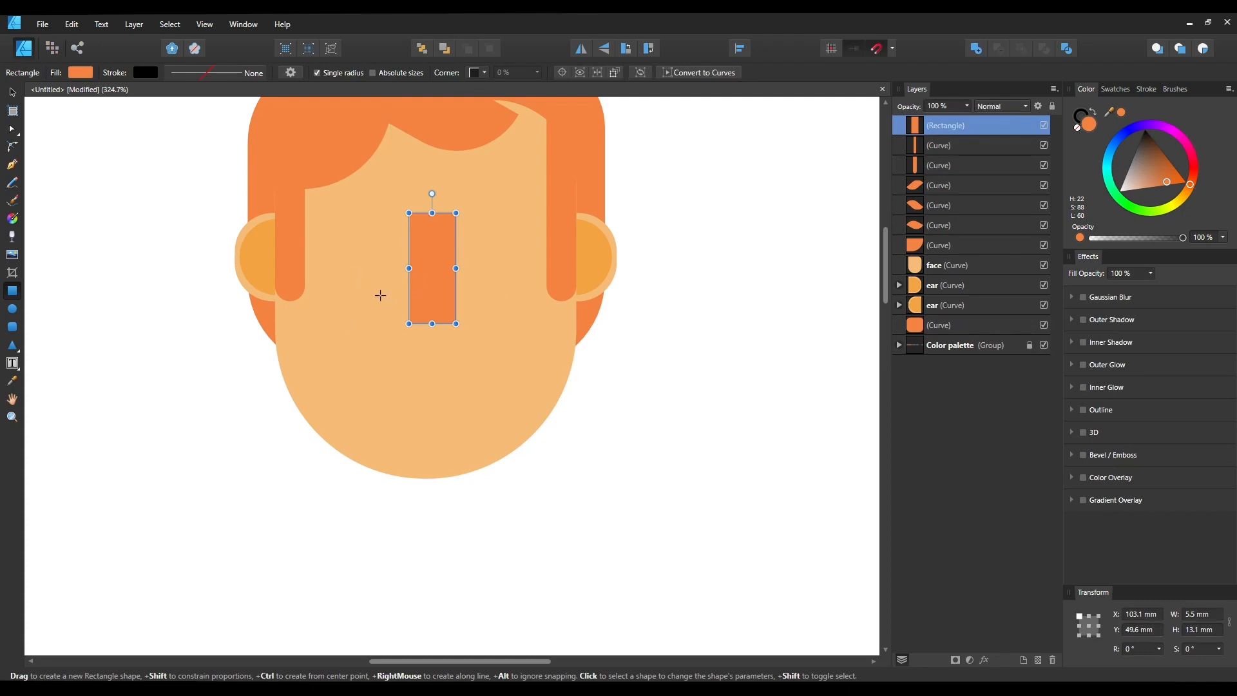
pyautogui.moveTo(380, 301); pyautogui.dragTo(482, 323)
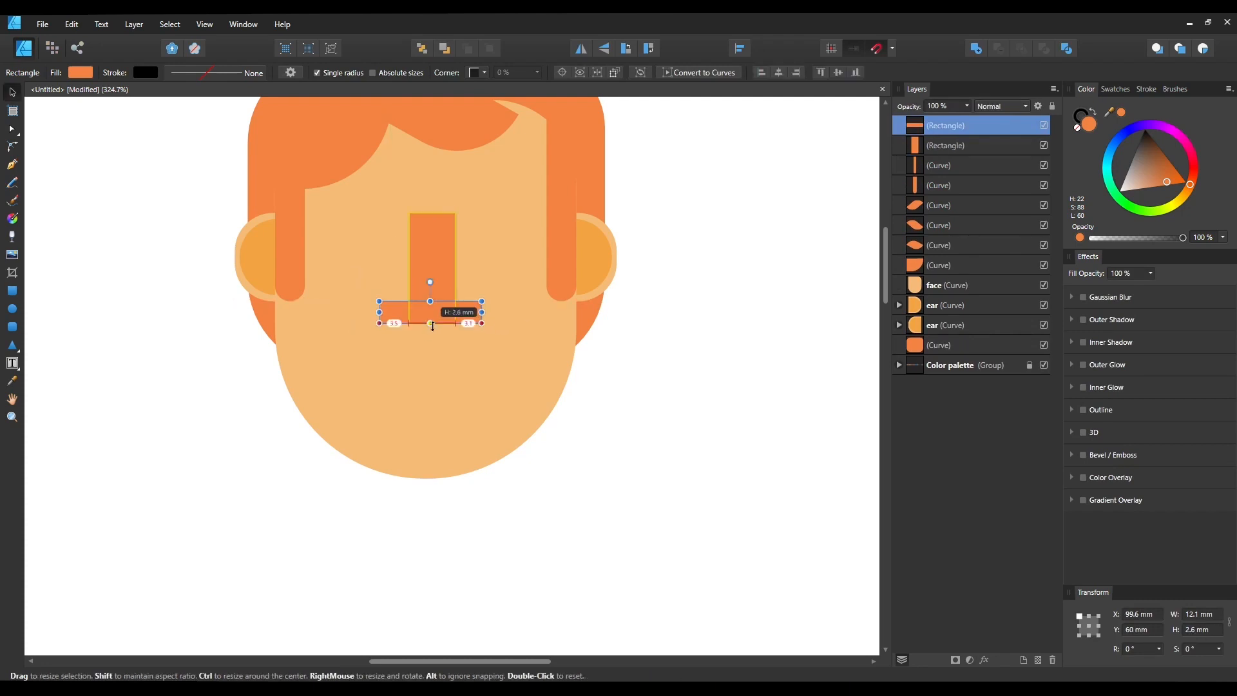
# Step: Narrow the vertical rectangle to about 4.2 mm wide and the horizontal one to about 9.3 mm, each around its own centre
pyautogui.click(425, 277)
pyautogui.moveTo(408, 268); pyautogui.dragTo(415, 268)
pyautogui.click(409, 309)
pyautogui.moveTo(379, 313); pyautogui.dragTo(389, 315)
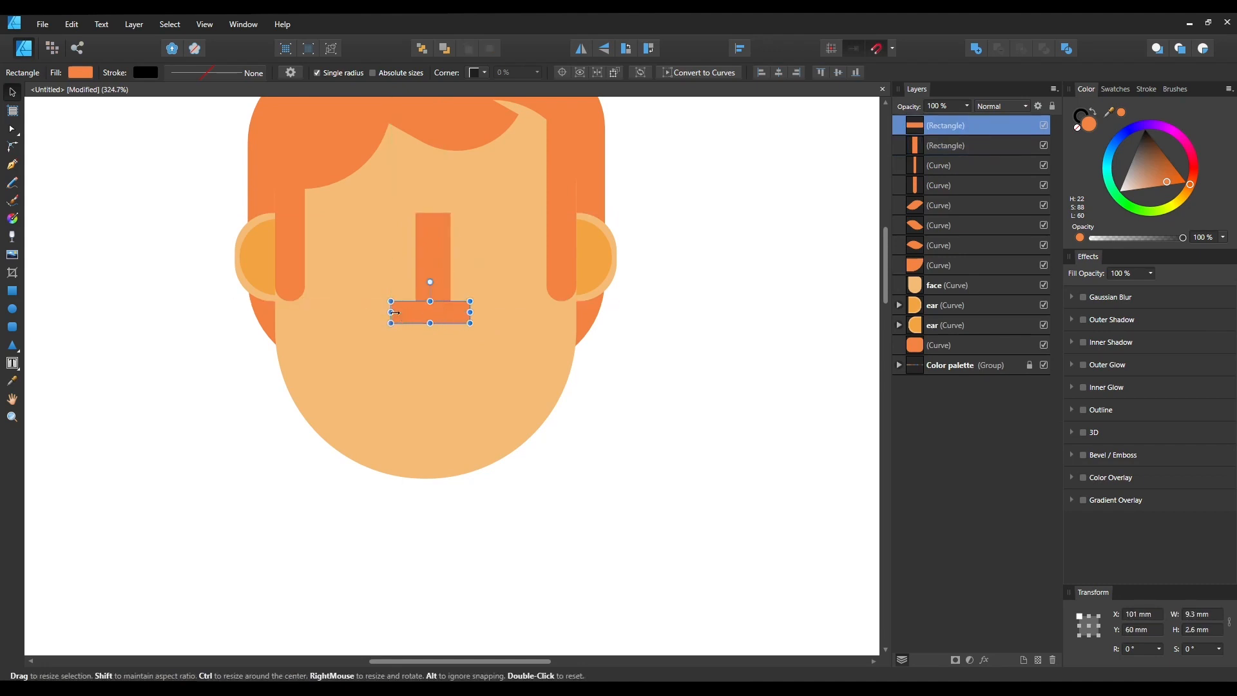
pyautogui.moveTo(388, 313)
pyautogui.mouseDown()
pyautogui.moveTo(345, 313)
pyautogui.moveTo(403, 312)
pyautogui.moveTo(358, 312)
pyautogui.moveTo(390, 320)
pyautogui.mouseUp()
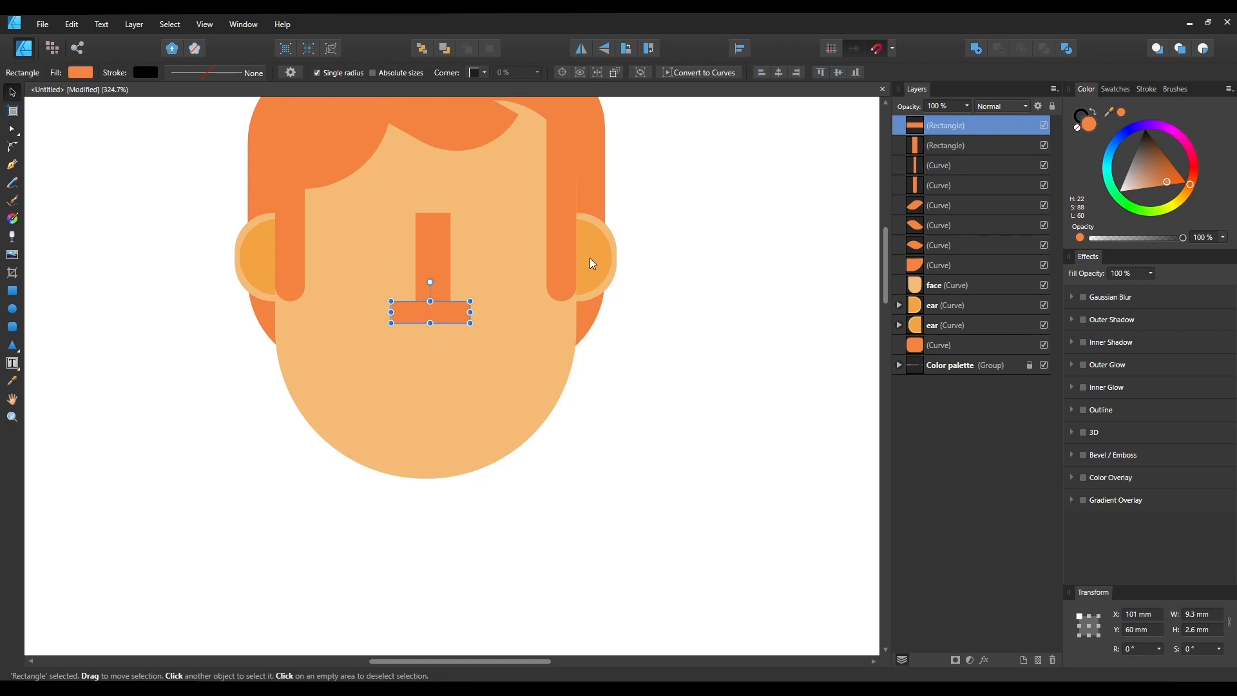
pyautogui.click(624, 267)
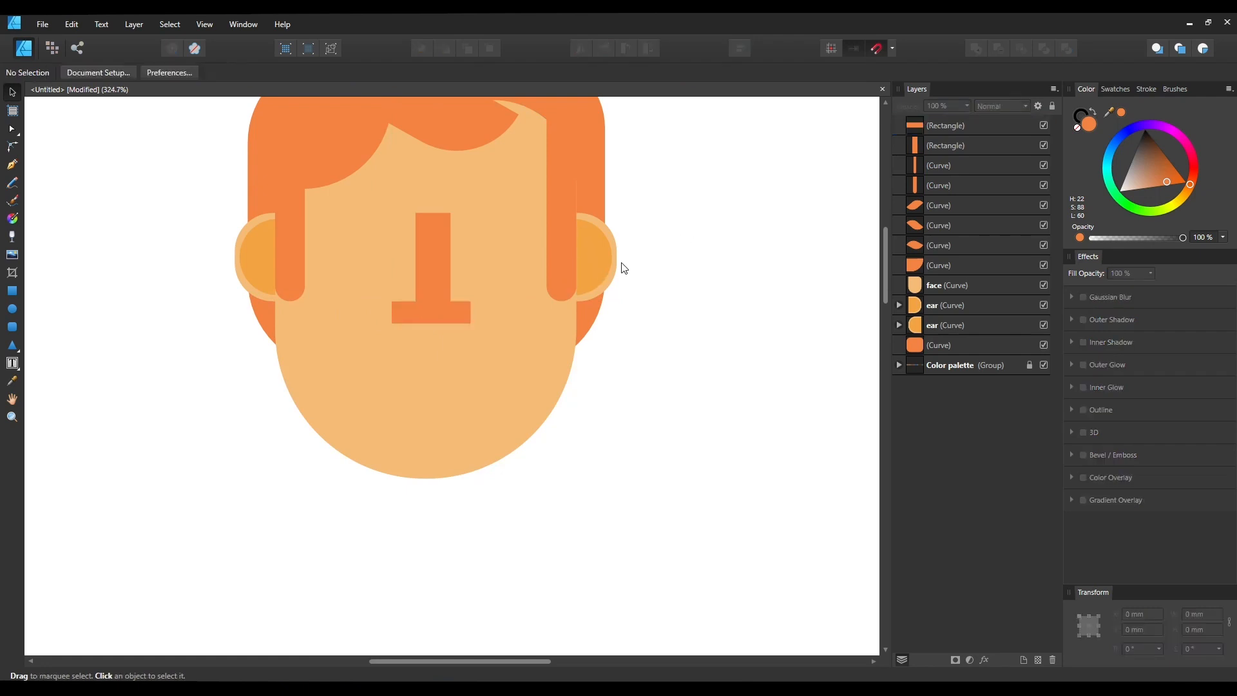
# Step: Centre the two nose rectangles horizontally on each other and merge them into a single shape
pyautogui.click(442, 304)
pyautogui.keyDown('shift'); pyautogui.click(436, 262); pyautogui.keyUp('shift')
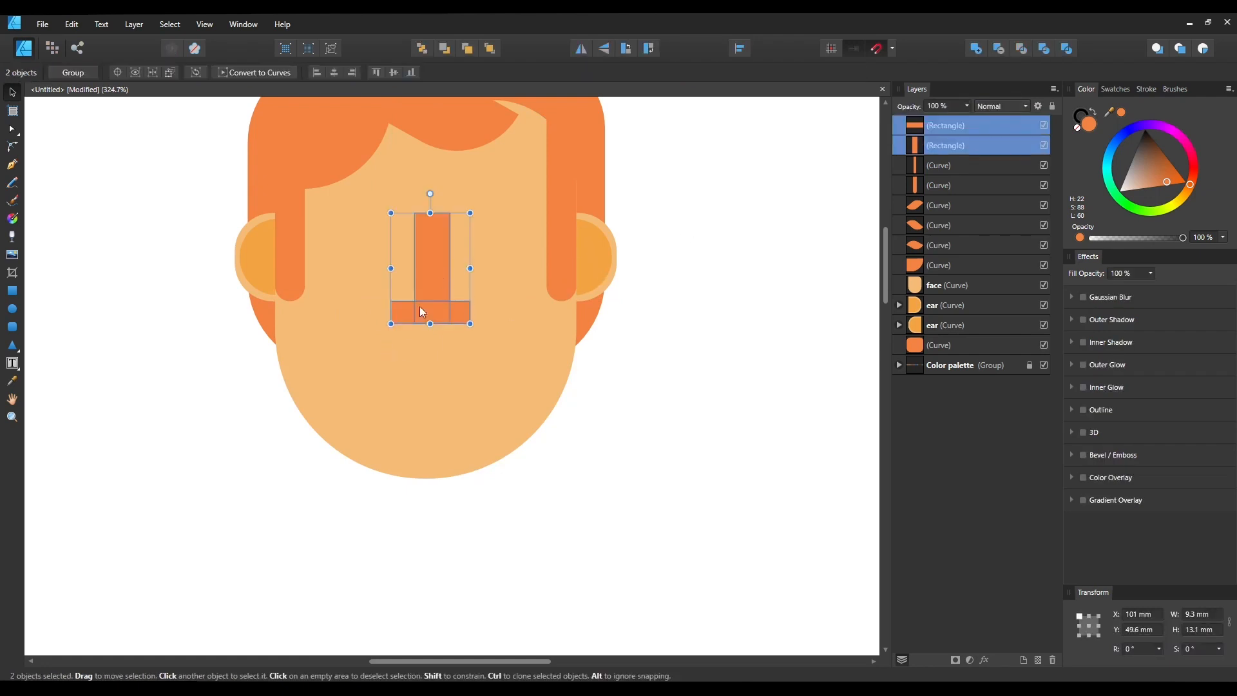
pyautogui.click(335, 72)
pyautogui.click(975, 50)
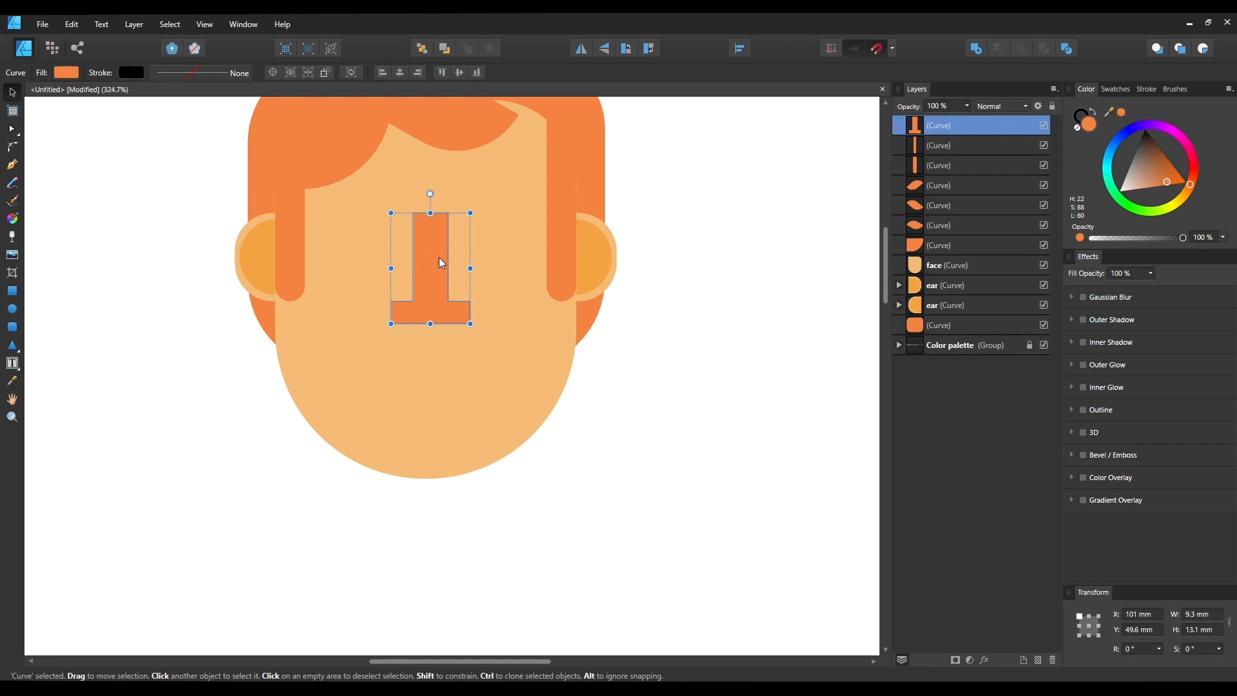
# Step: Round the two upper corners of the nose shape with the Corner tool, using a radius of about 3 mm
pyautogui.press('z')
pyautogui.moveTo(422, 271); pyautogui.dragTo(488, 295)
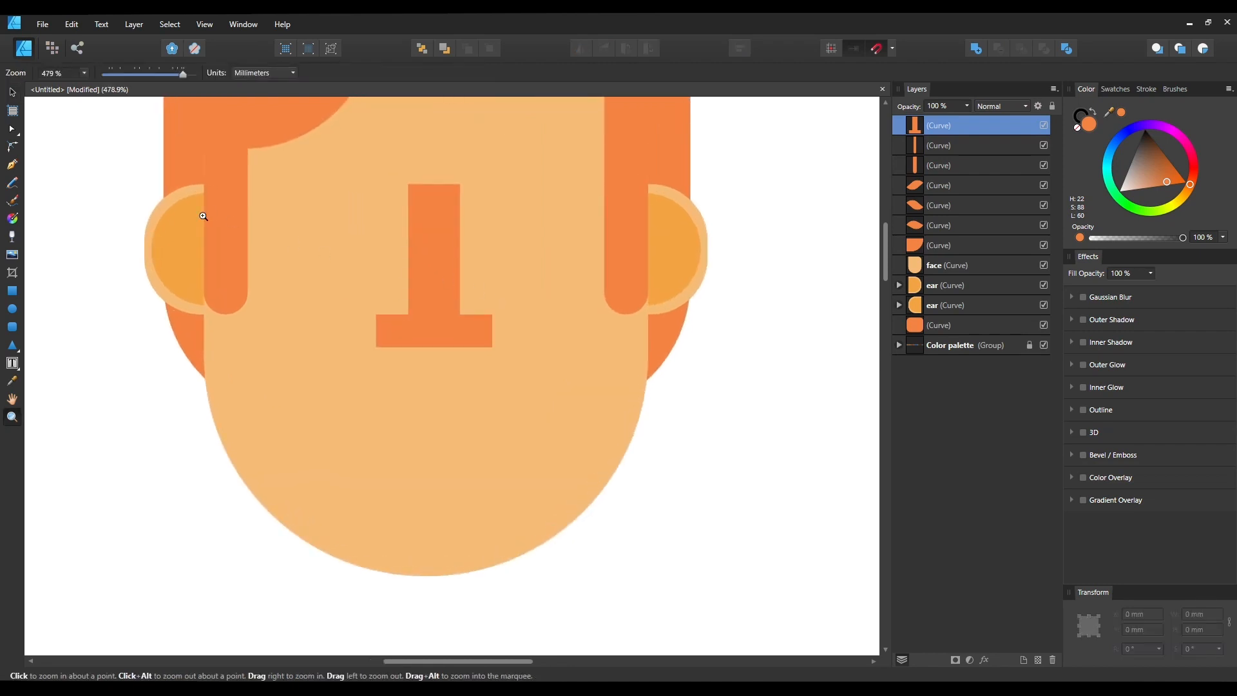
pyautogui.click(12, 147)
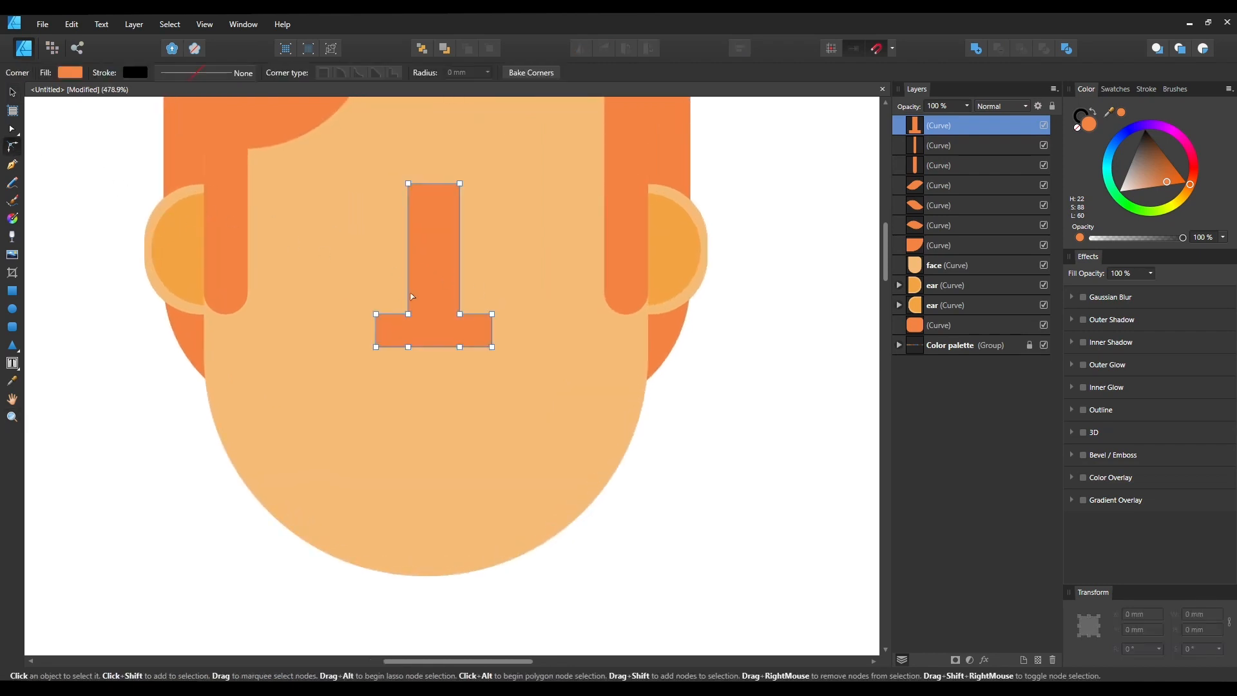
pyautogui.moveTo(359, 303); pyautogui.dragTo(547, 394)
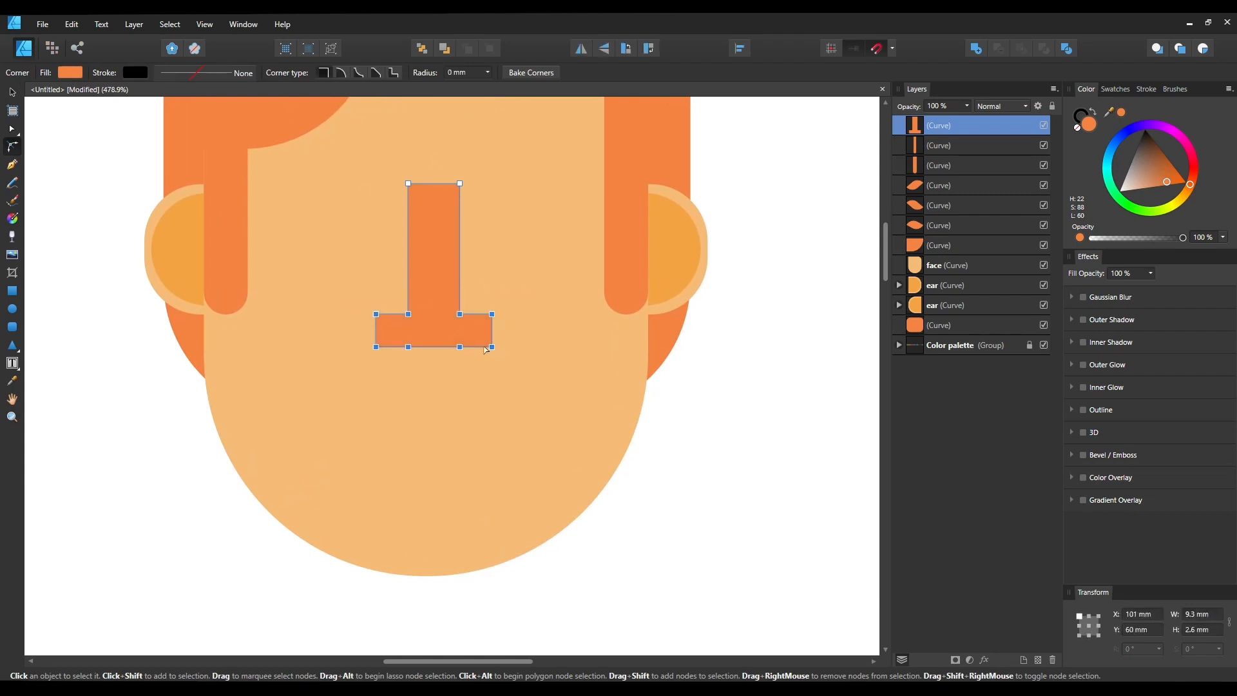
pyautogui.moveTo(387, 163); pyautogui.dragTo(501, 219)
pyautogui.moveTo(459, 184); pyautogui.dragTo(445, 247)
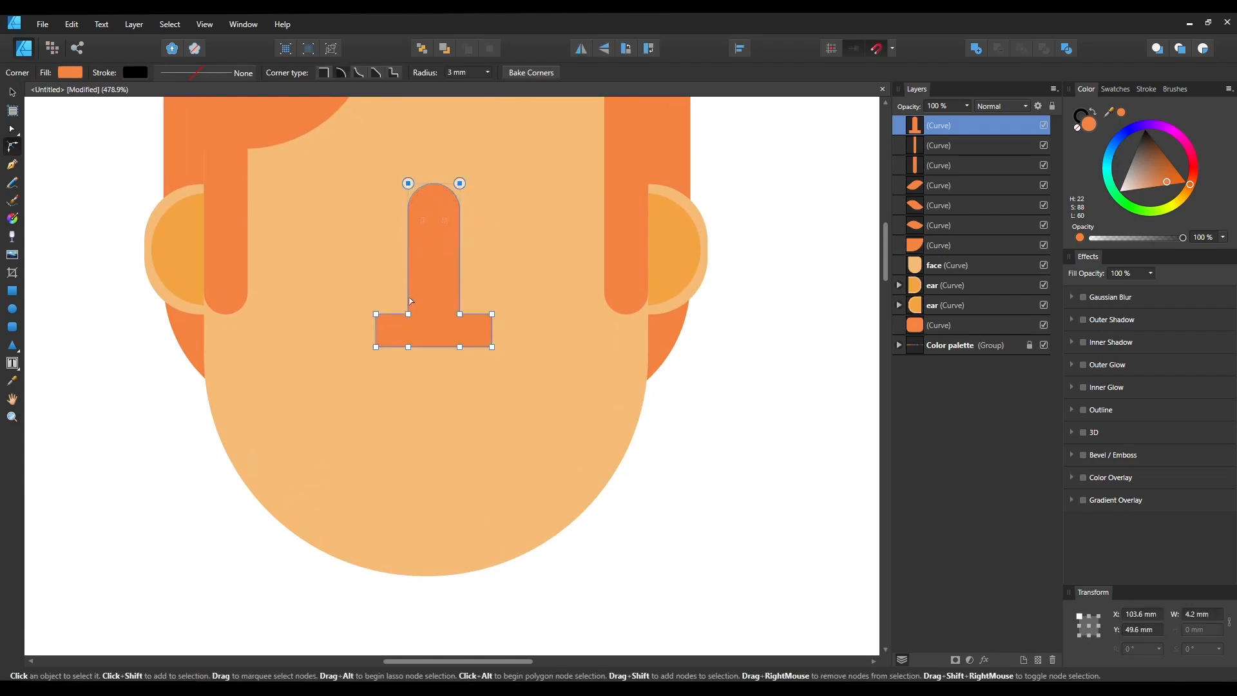
# Step: Round the corners of the nose's wide base, including the inner corners where it meets the bridge
pyautogui.moveTo(396, 309)
pyautogui.mouseDown()
pyautogui.moveTo(485, 344)
pyautogui.moveTo(491, 318)
pyautogui.moveTo(478, 293)
pyautogui.moveTo(390, 346)
pyautogui.moveTo(416, 364)
pyautogui.moveTo(391, 360)
pyautogui.mouseUp()
pyautogui.moveTo(486, 298); pyautogui.dragTo(485, 358)
pyautogui.press('v')
pyautogui.hotkey('ctrl', 'd')
# Step: Move the nose up and centre it on the face, with its base level with the lower ends of the sideburns
pyautogui.scroll(-2, 616, 304)
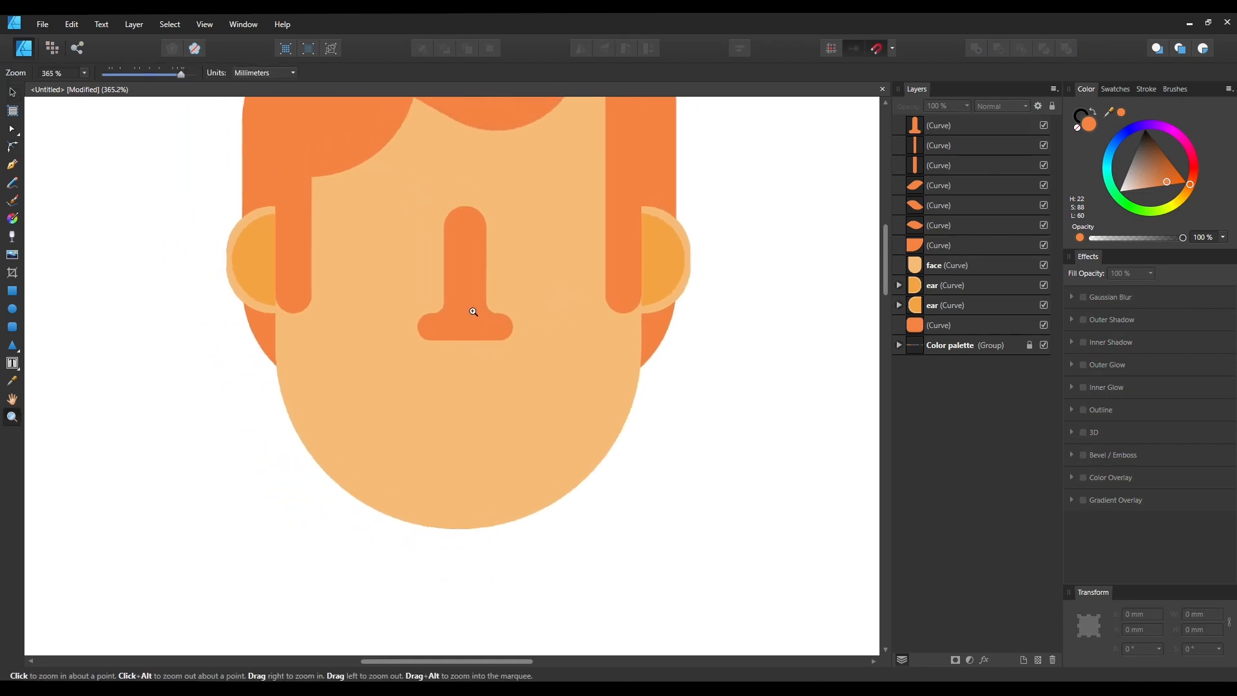
pyautogui.click(484, 289)
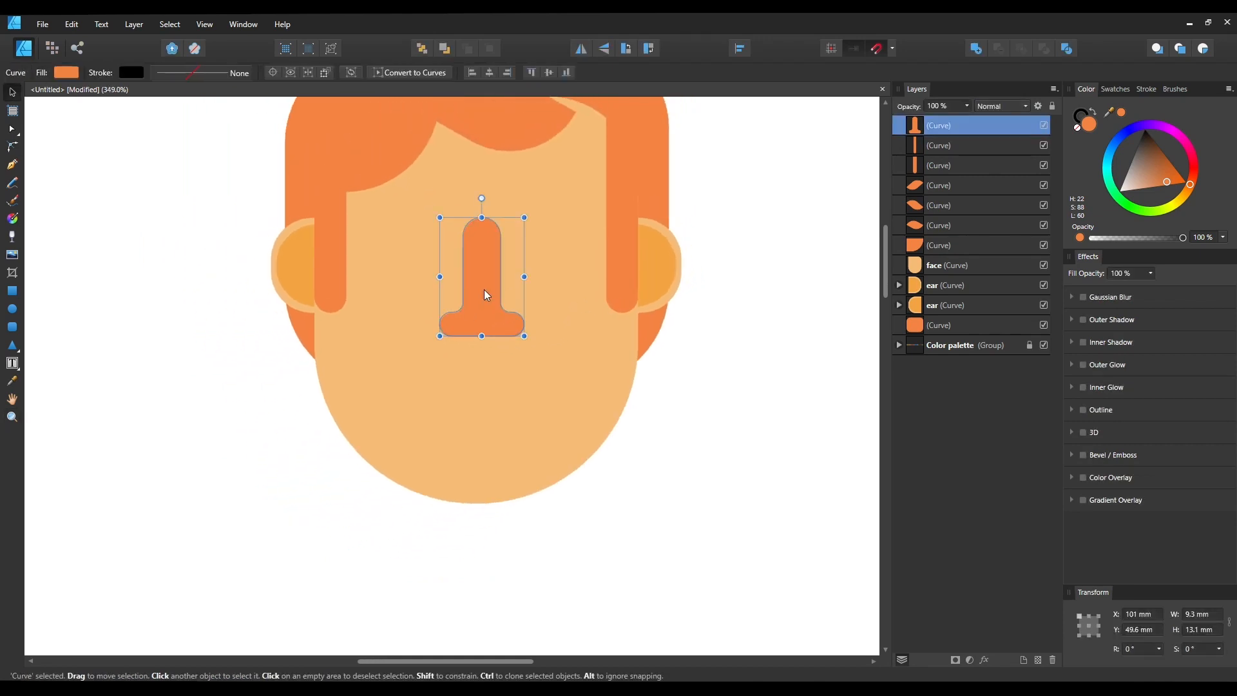
pyautogui.moveTo(482, 296); pyautogui.dragTo(481, 278)
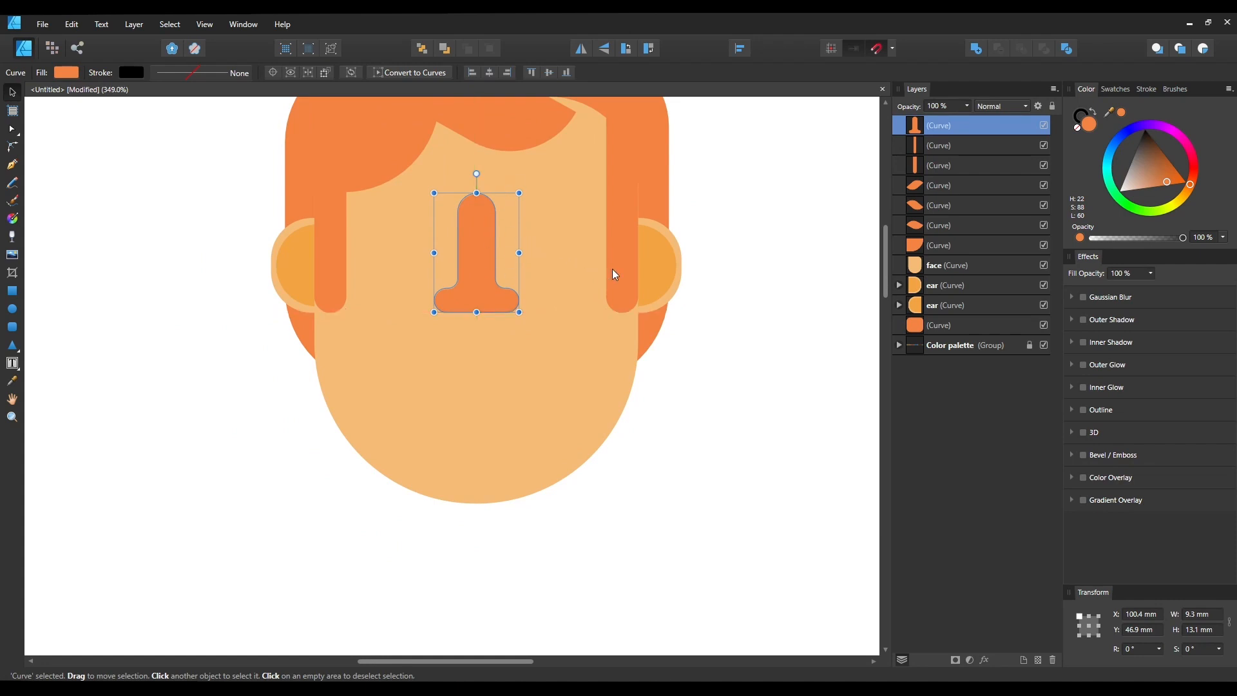
# Step: Fill the nose with the darker orange sampled from the inner ear
pyautogui.press('i')
pyautogui.click(656, 263)
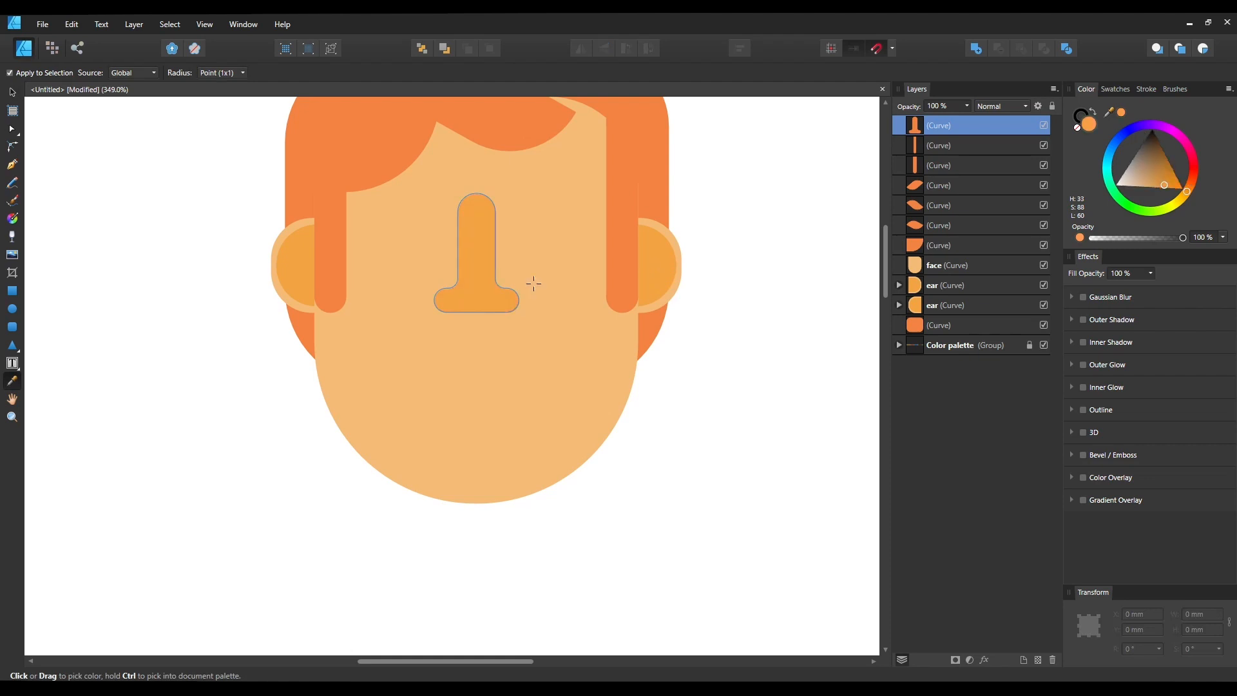
pyautogui.moveTo(533, 284); pyautogui.dragTo(870, 362)
pyautogui.moveTo(538, 389); pyautogui.dragTo(97, 144)
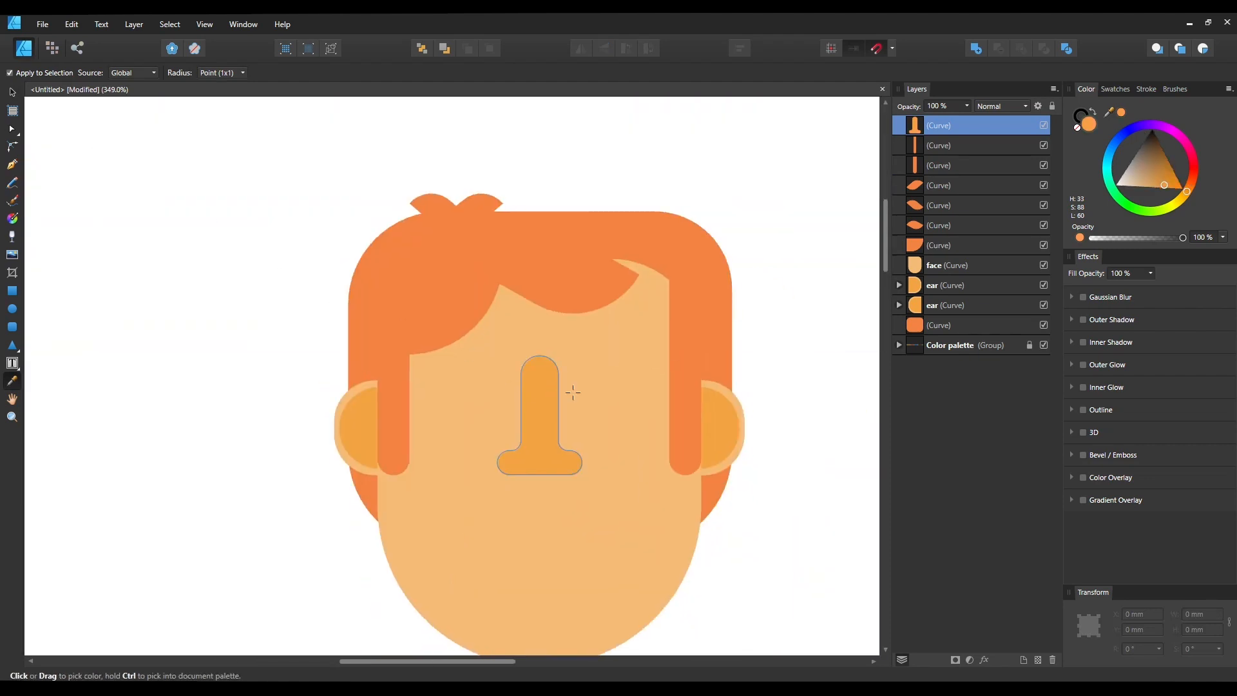
pyautogui.press('v')
pyautogui.click(775, 342)
pyautogui.moveTo(584, 369); pyautogui.dragTo(545, 282)
pyautogui.click(504, 309)
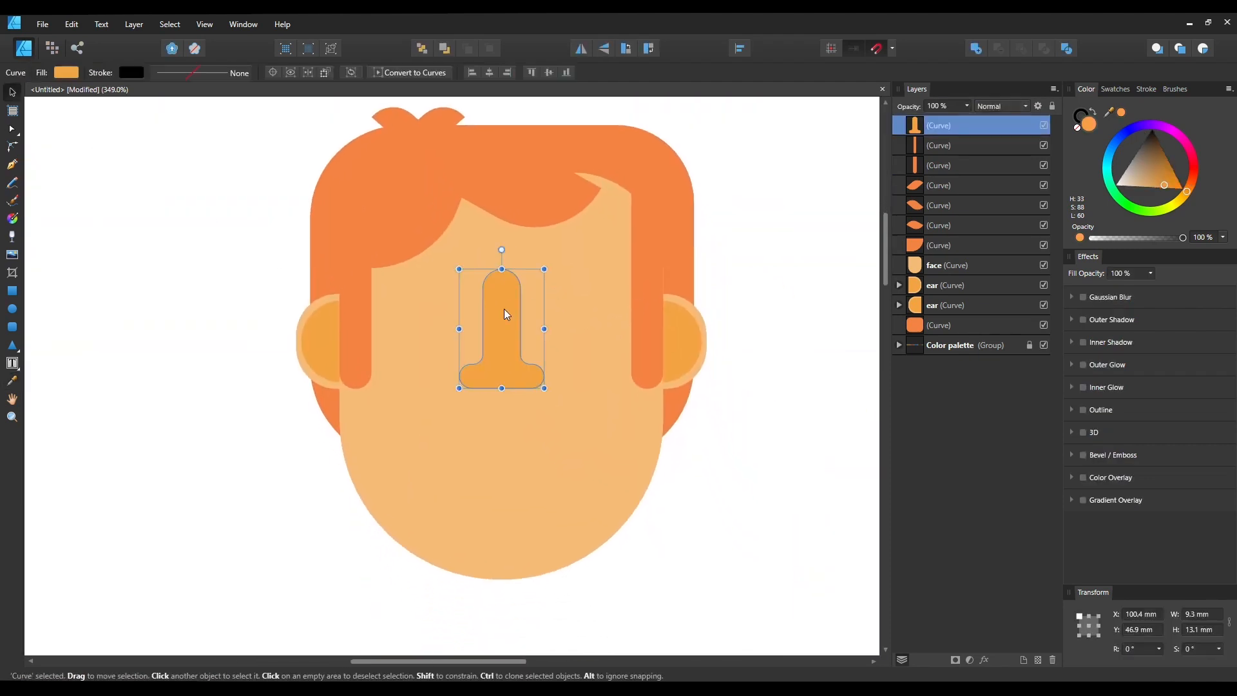
pyautogui.press('i')
pyautogui.click(571, 385)
pyautogui.click(685, 334)
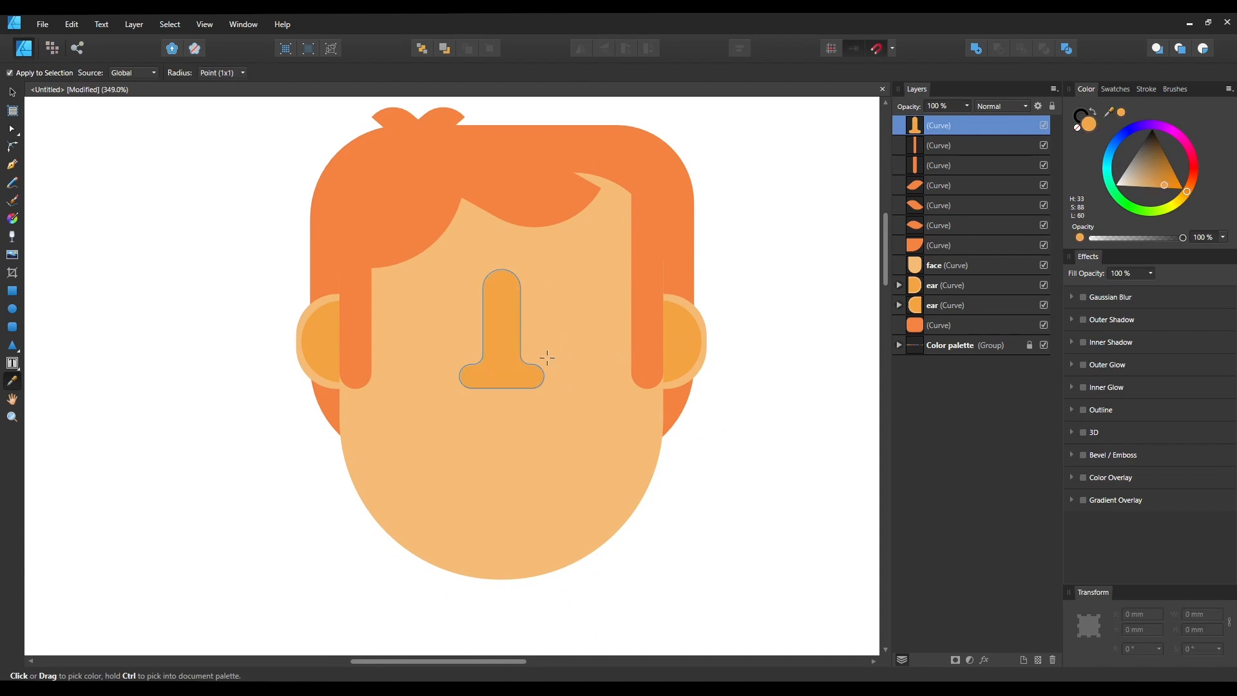
pyautogui.press('v')
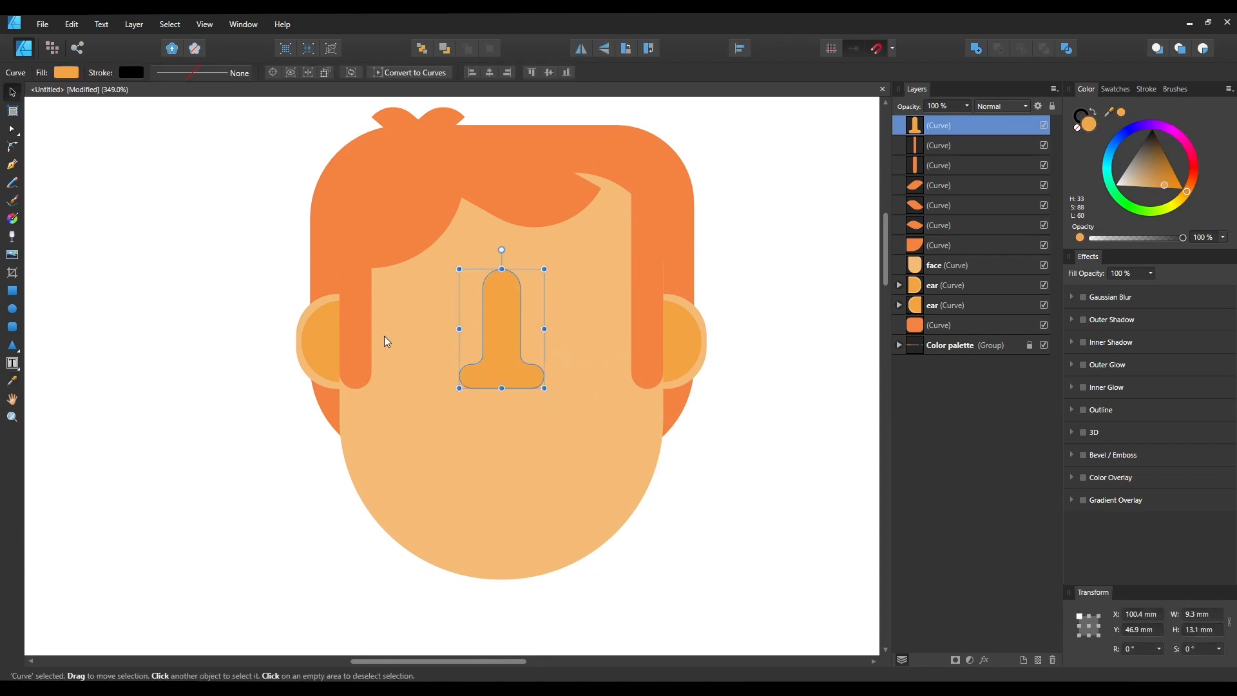
pyautogui.click(210, 390)
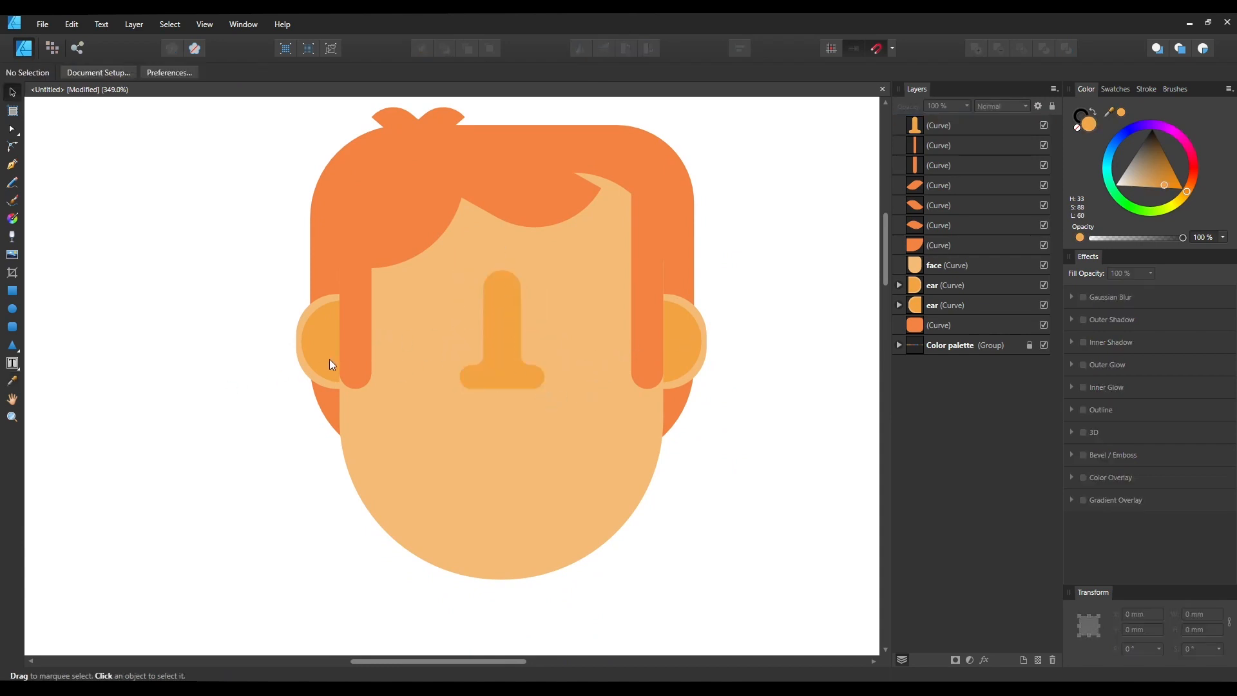
# Step: Recolour the nose by sampling the face's skin tone and adjusting it to H 28, S 82, L 65
pyautogui.press('z')
pyautogui.moveTo(460, 398); pyautogui.dragTo(535, 390)
pyautogui.press('v')
pyautogui.click(525, 338)
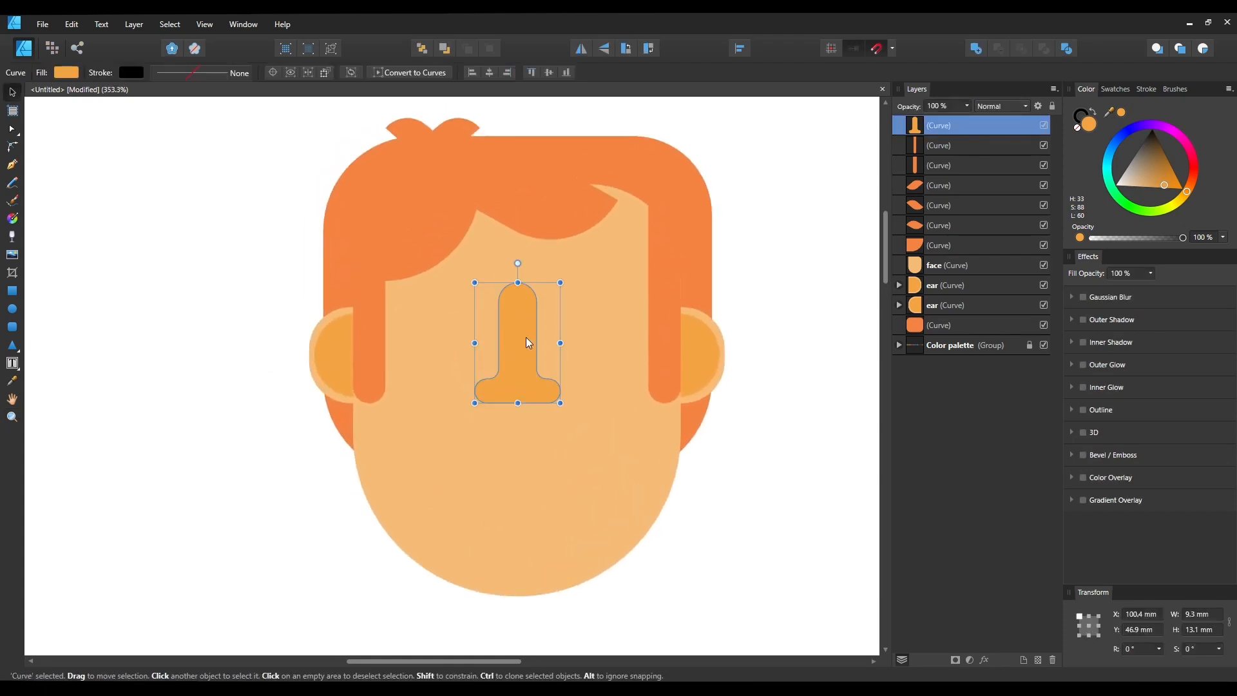
pyautogui.press('i')
pyautogui.click(591, 313)
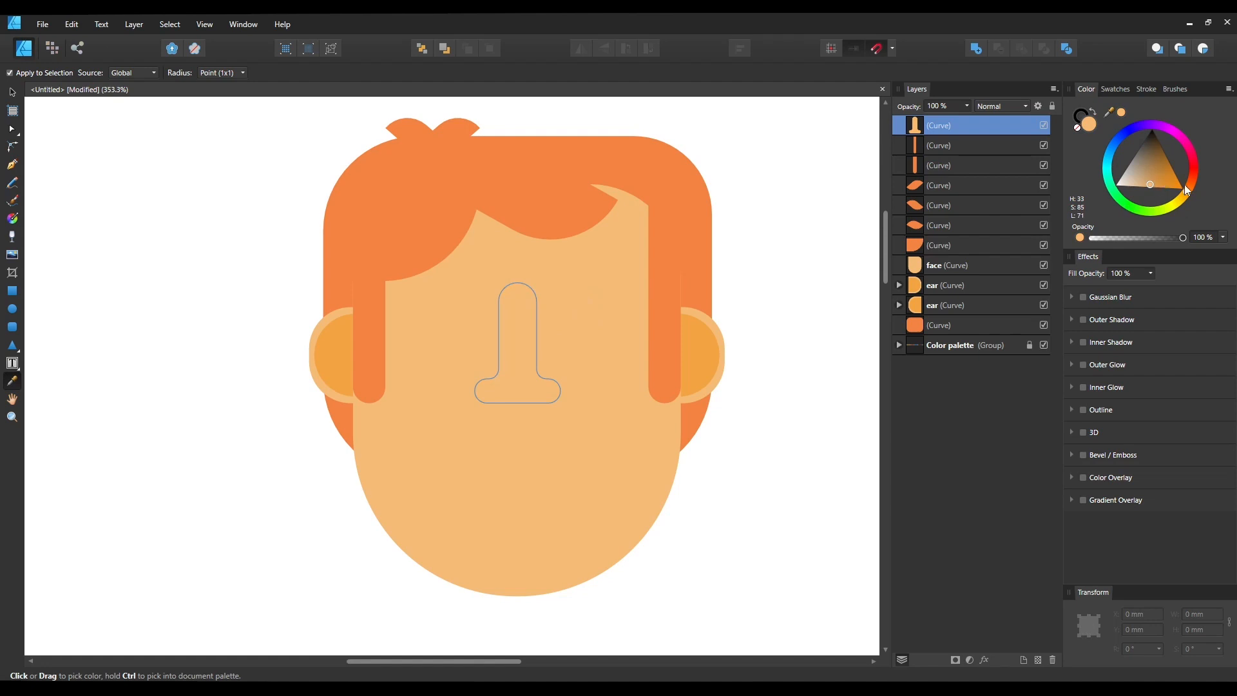
pyautogui.moveTo(1184, 184); pyautogui.dragTo(1192, 191)
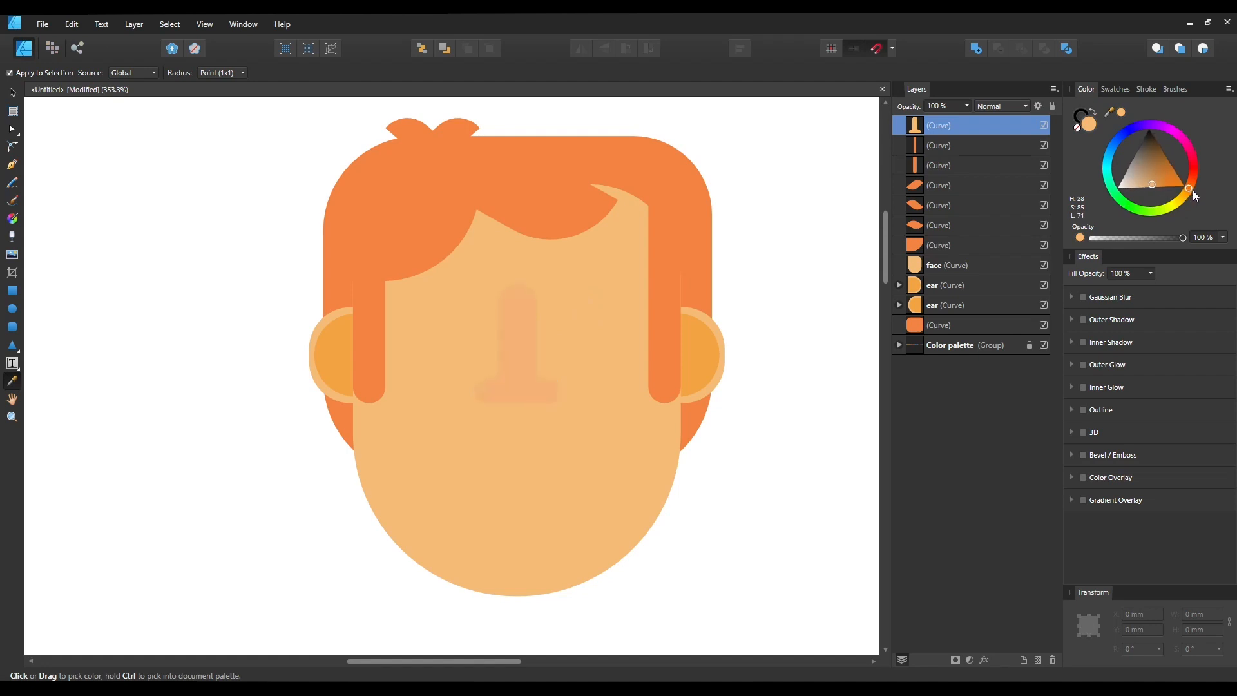
pyautogui.click(1158, 184)
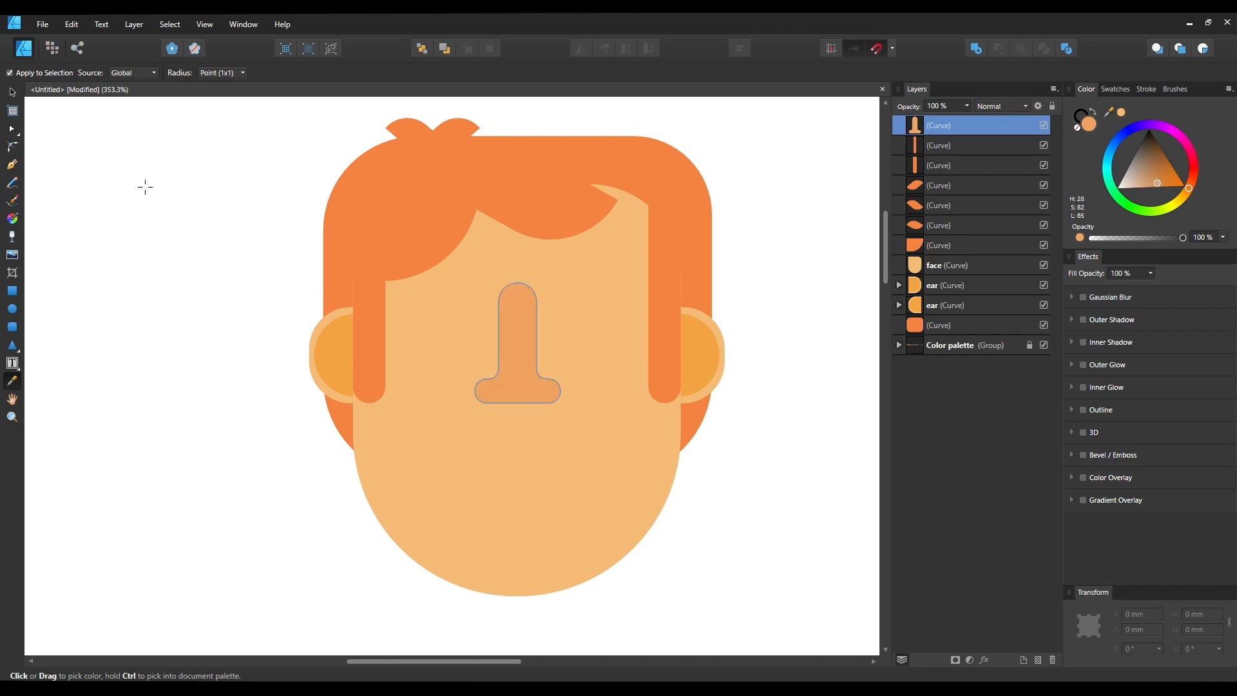
pyautogui.click(13, 92)
pyautogui.hotkey('ctrl', 'd')
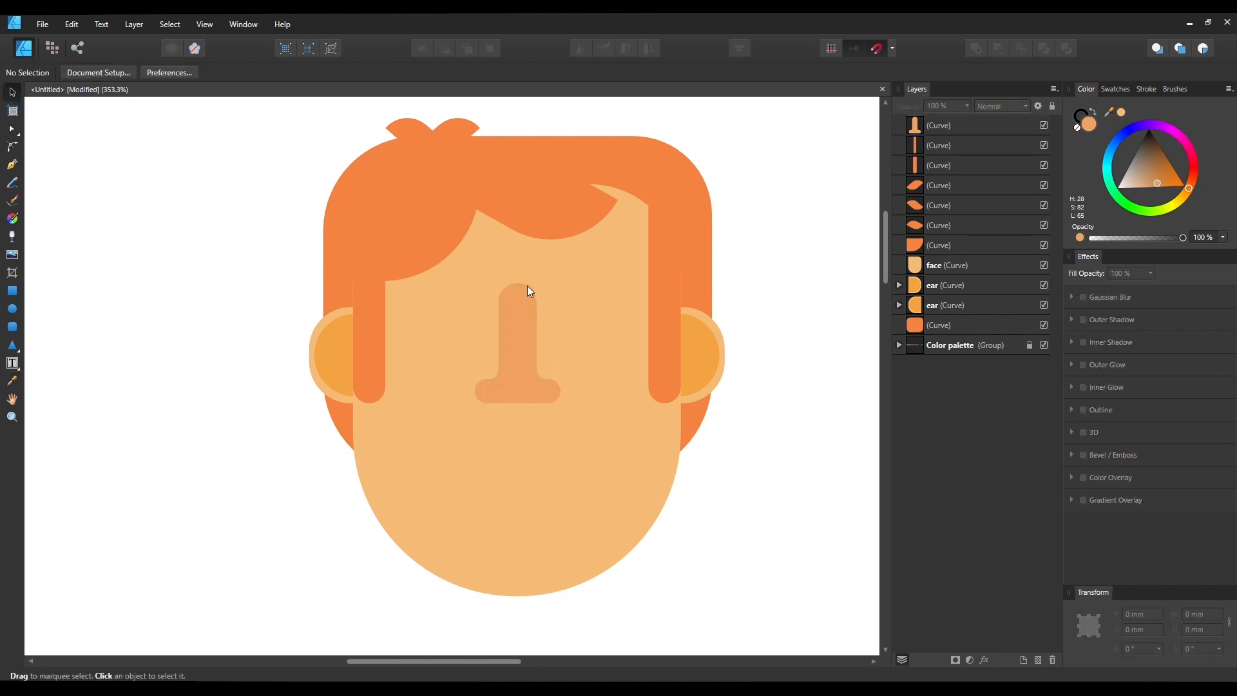
# Step: Duplicate the nose, offset the copy to the right, and stretch it to about 15.6 mm high
pyautogui.click(527, 373)
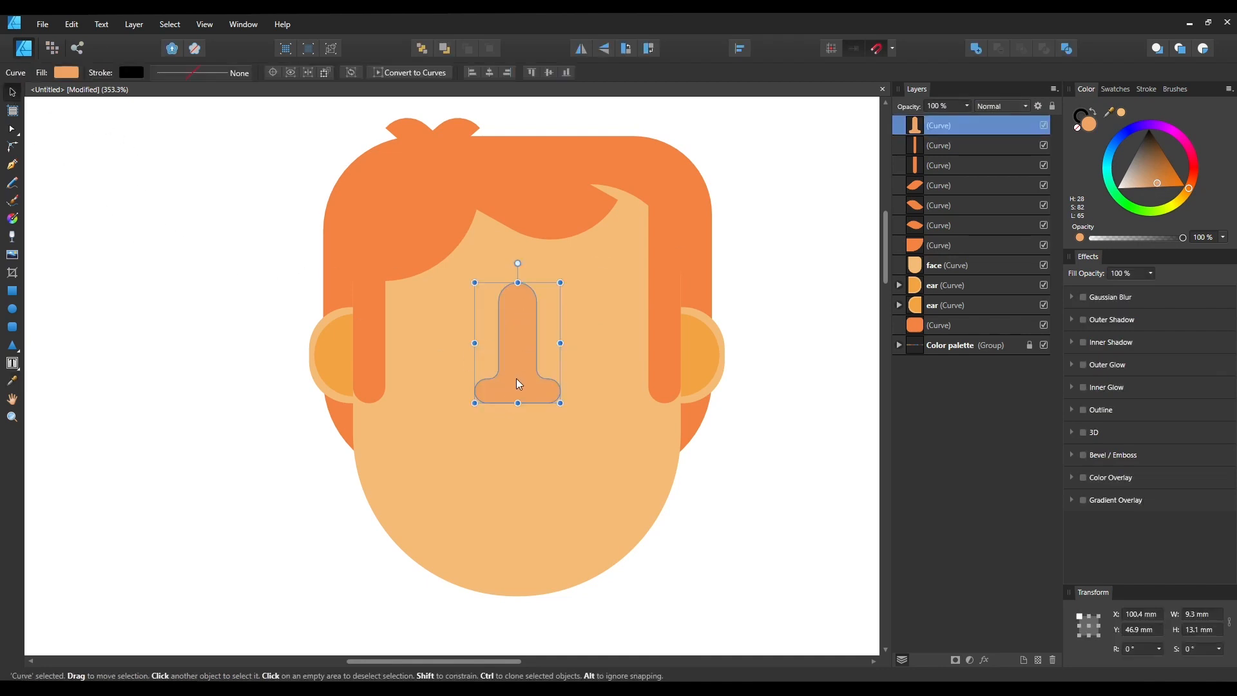
pyautogui.moveTo(512, 376); pyautogui.dragTo(530, 387)
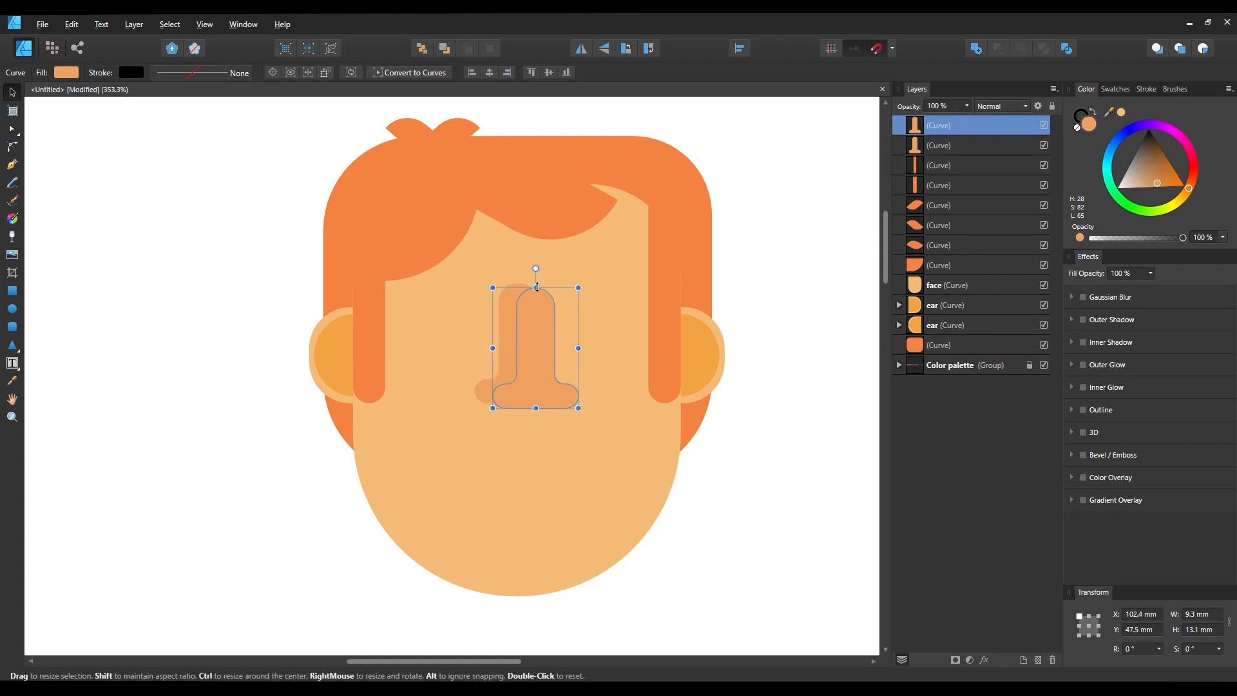
pyautogui.moveTo(537, 287); pyautogui.dragTo(536, 275)
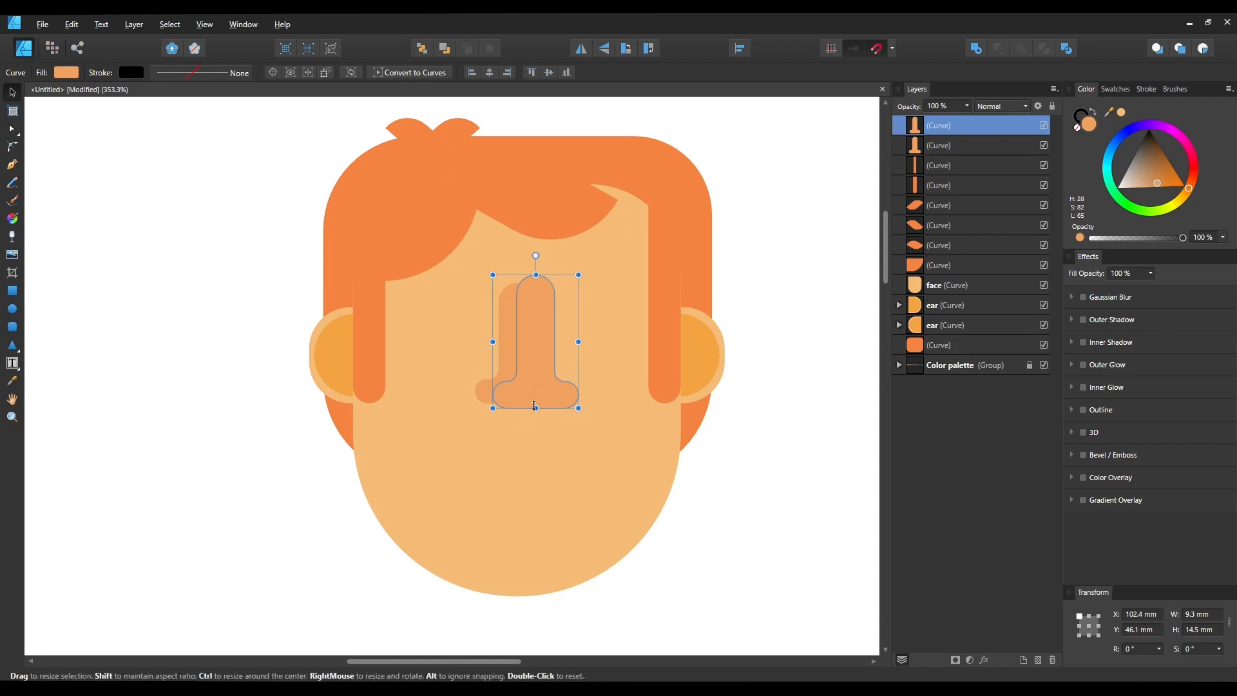
pyautogui.moveTo(535, 406); pyautogui.dragTo(537, 375)
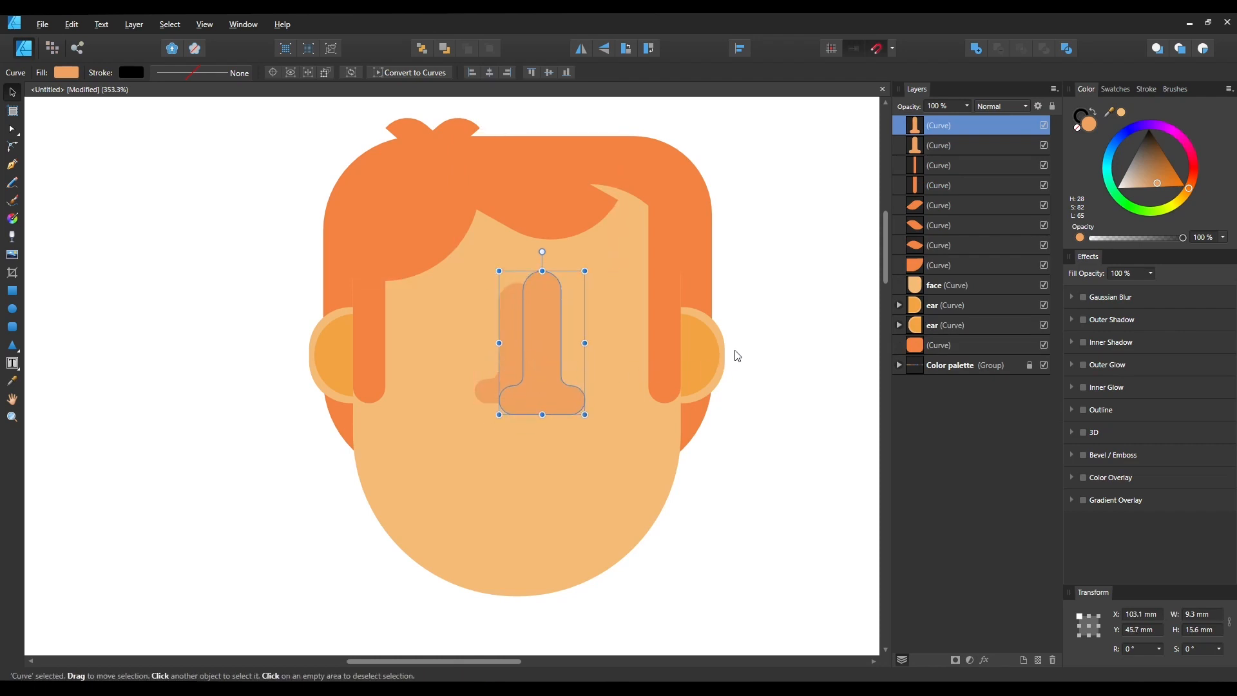
# Step: Fill the nose copy with the inner ear's orange and clip it inside the original nose as a shaded side
pyautogui.press('i')
pyautogui.click(566, 367)
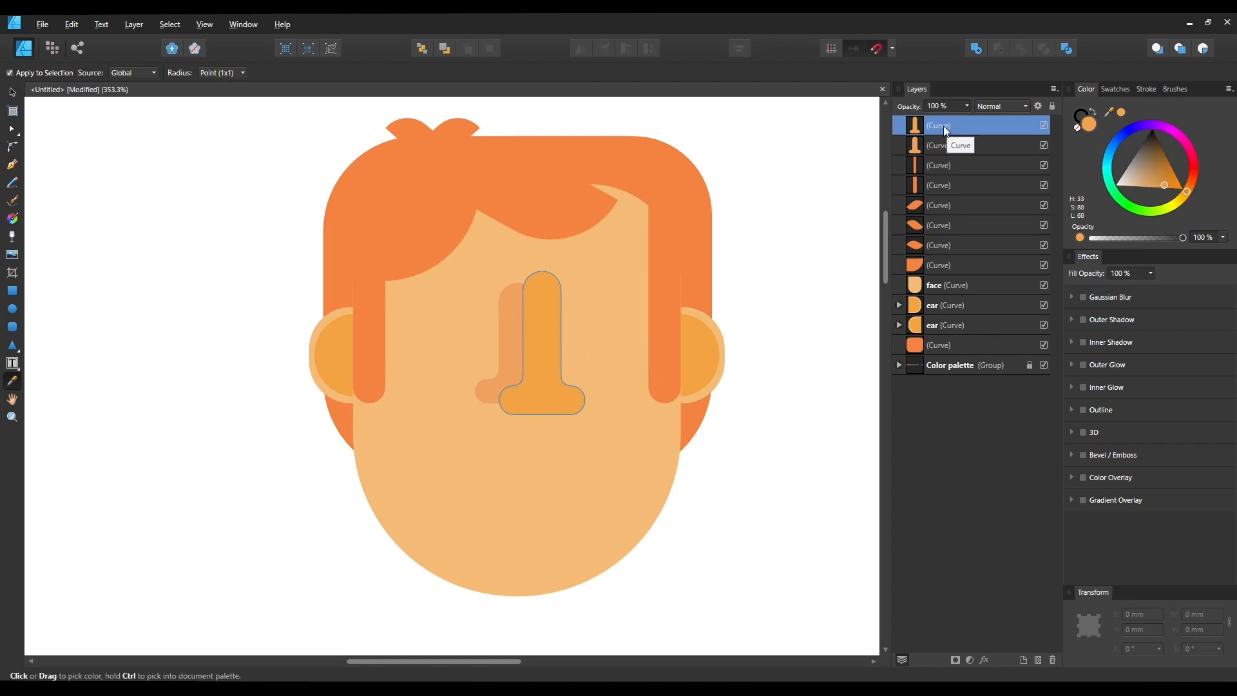
pyautogui.moveTo(945, 128); pyautogui.dragTo(945, 143)
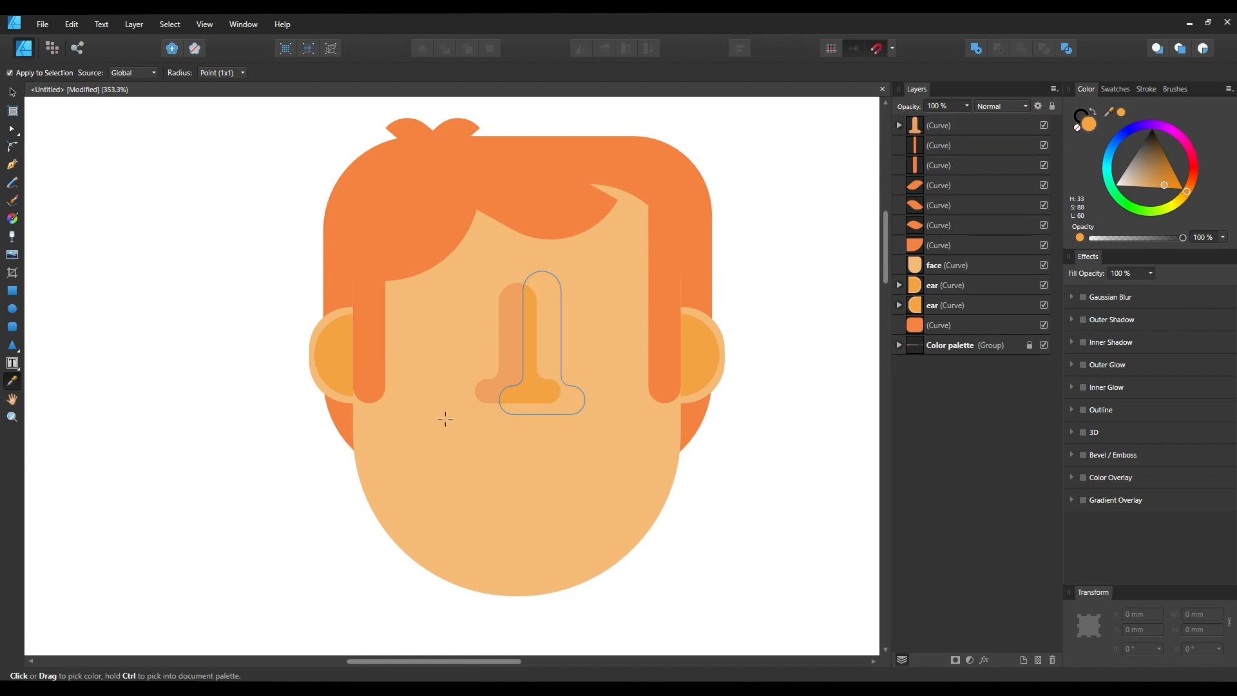
pyautogui.press('v')
pyautogui.click(758, 298)
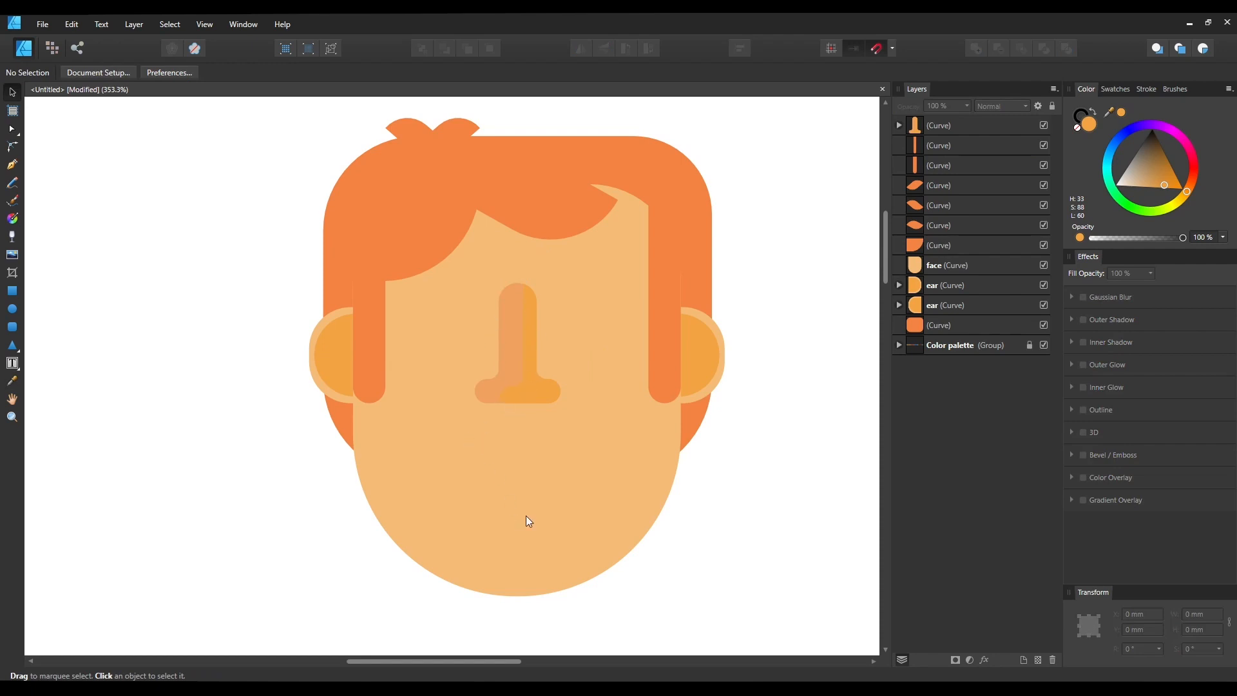
# Step: Lower the opacity of the orange shade clipped inside the nose to 64 %
pyautogui.click(903, 127)
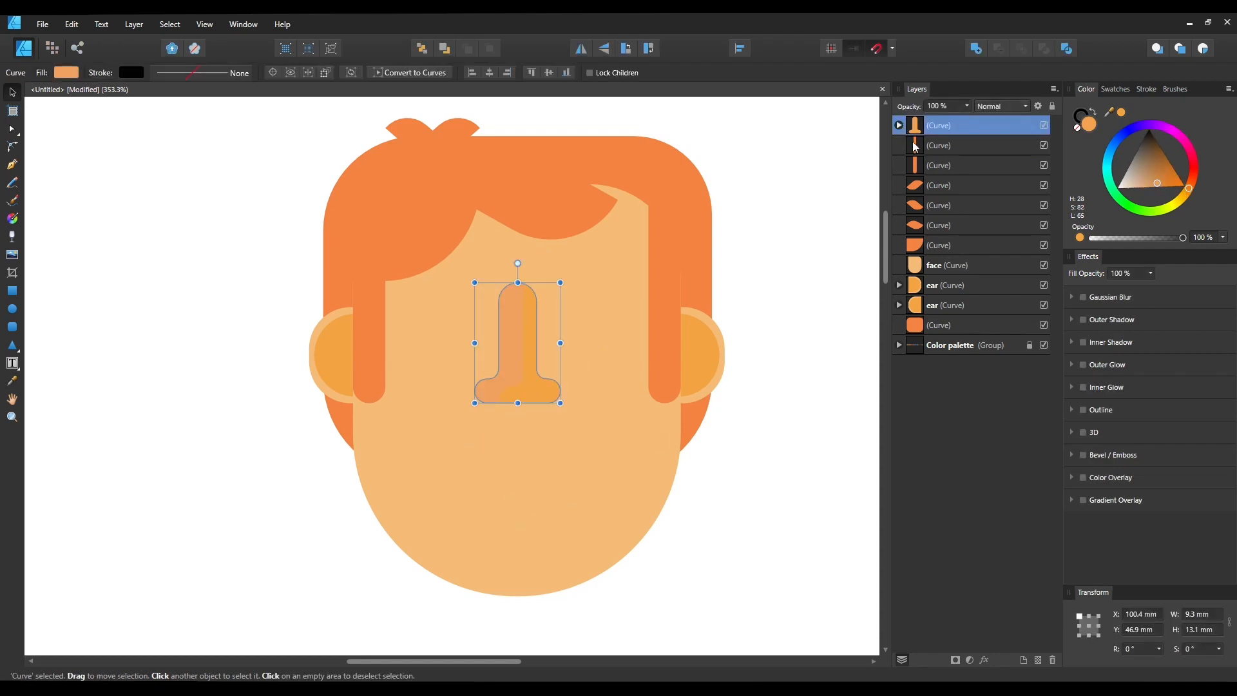
pyautogui.click(961, 149)
pyautogui.click(966, 106)
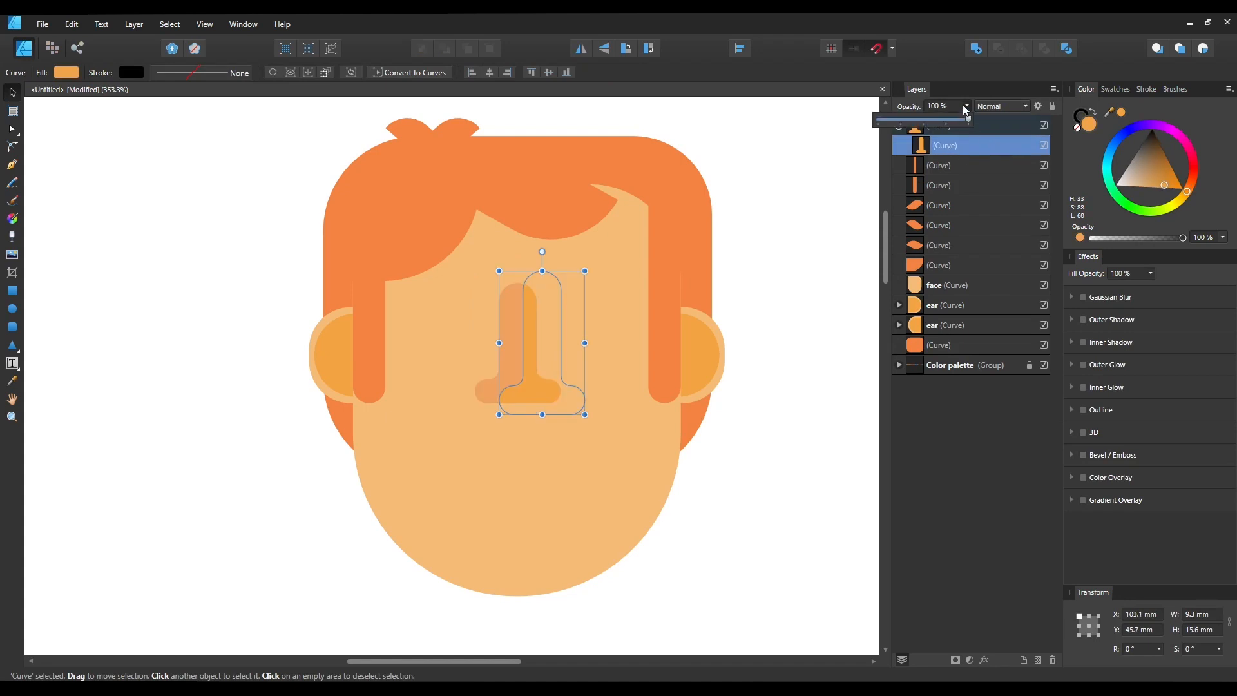
pyautogui.moveTo(969, 120); pyautogui.dragTo(930, 127)
pyautogui.click(802, 291)
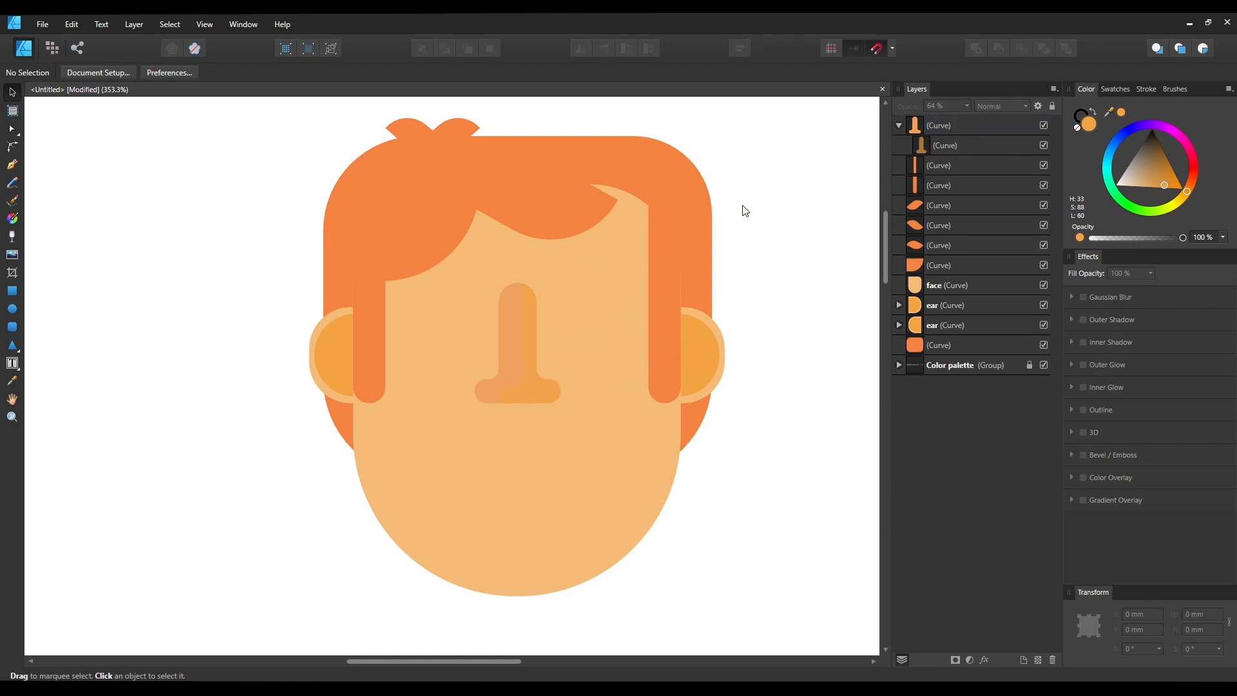
# Step: Recolour the base nose shape to a brighter orange at H 31, S 100, L 65
pyautogui.click(944, 128)
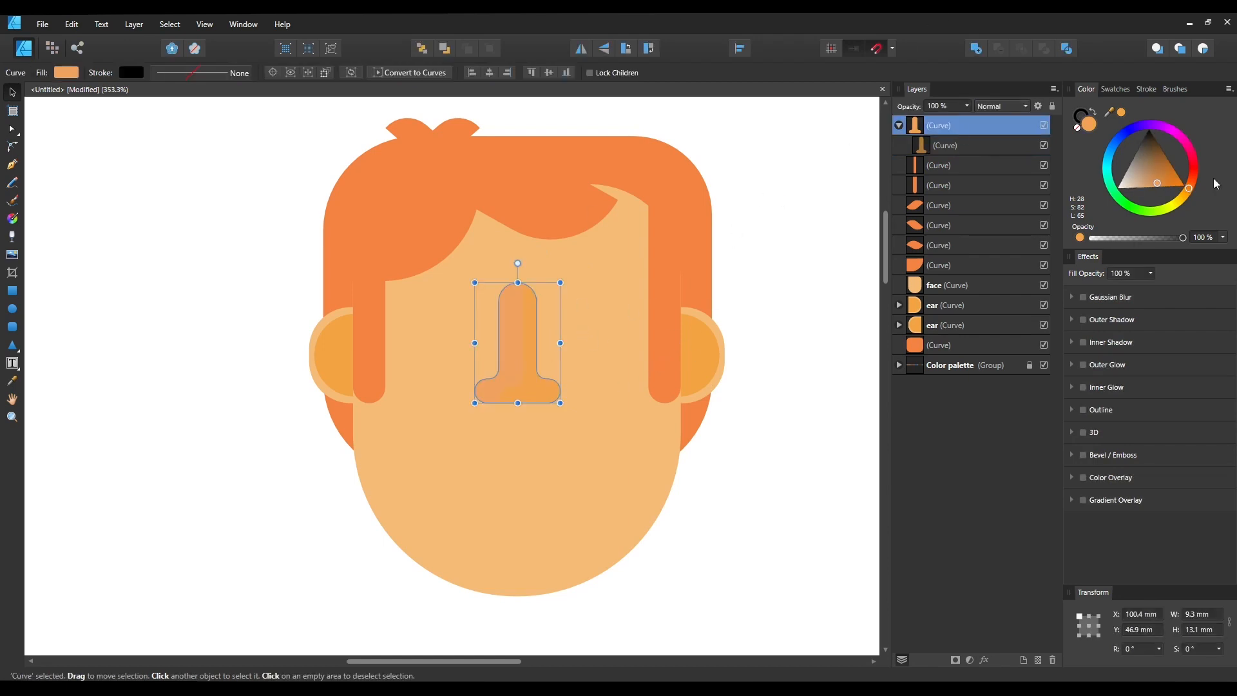
pyautogui.moveTo(1161, 190)
pyautogui.mouseDown()
pyautogui.moveTo(1189, 187)
pyautogui.moveTo(1165, 186)
pyautogui.mouseUp()
pyautogui.press('i')
pyautogui.click(580, 348)
pyautogui.click(1191, 188)
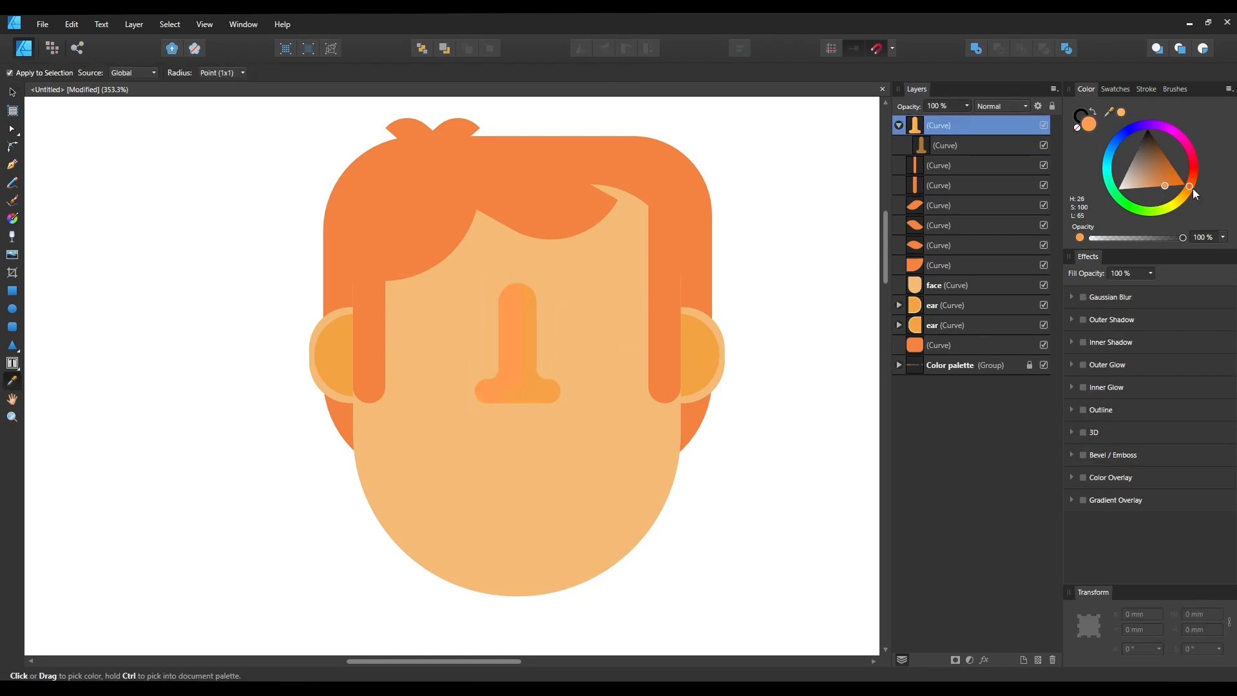
pyautogui.moveTo(1192, 189); pyautogui.dragTo(1189, 191)
# Step: Draw a rectangle about 9.5 mm wide and 3.3 mm high above and to the left of the nose as an eyebrow
pyautogui.moveTo(561, 334); pyautogui.dragTo(561, 324)
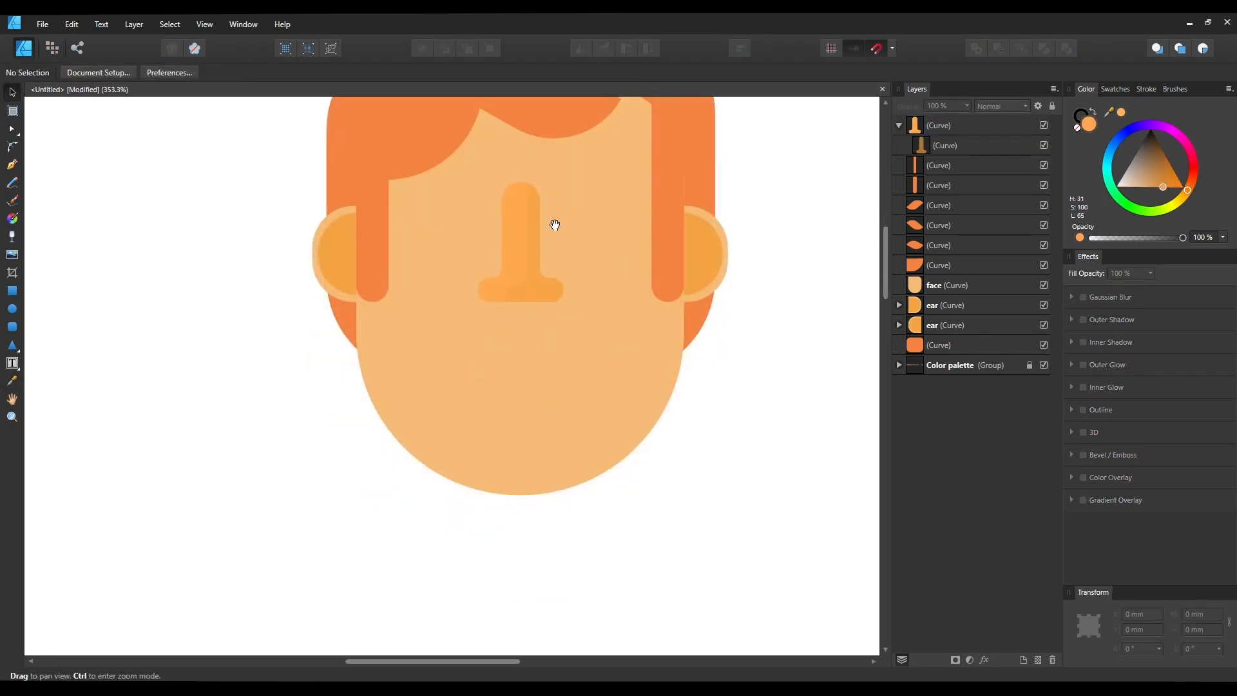
pyautogui.moveTo(553, 225); pyautogui.dragTo(550, 252)
pyautogui.moveTo(476, 190); pyautogui.dragTo(464, 224)
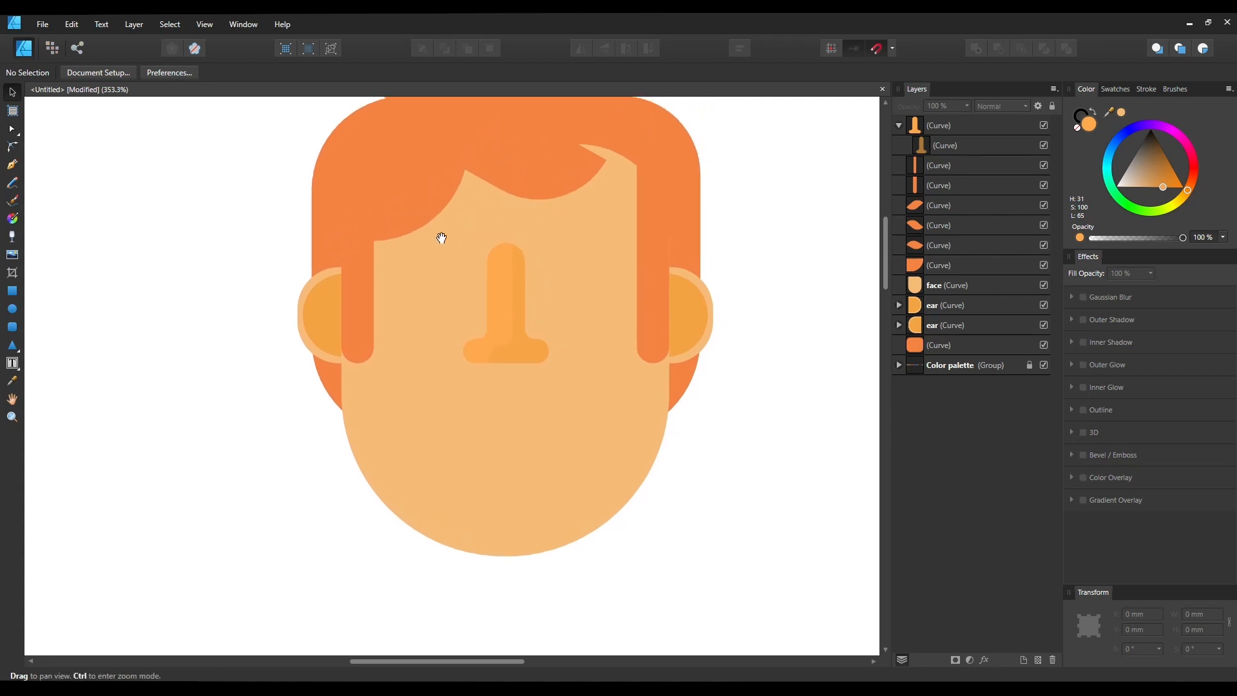
pyautogui.click(12, 290)
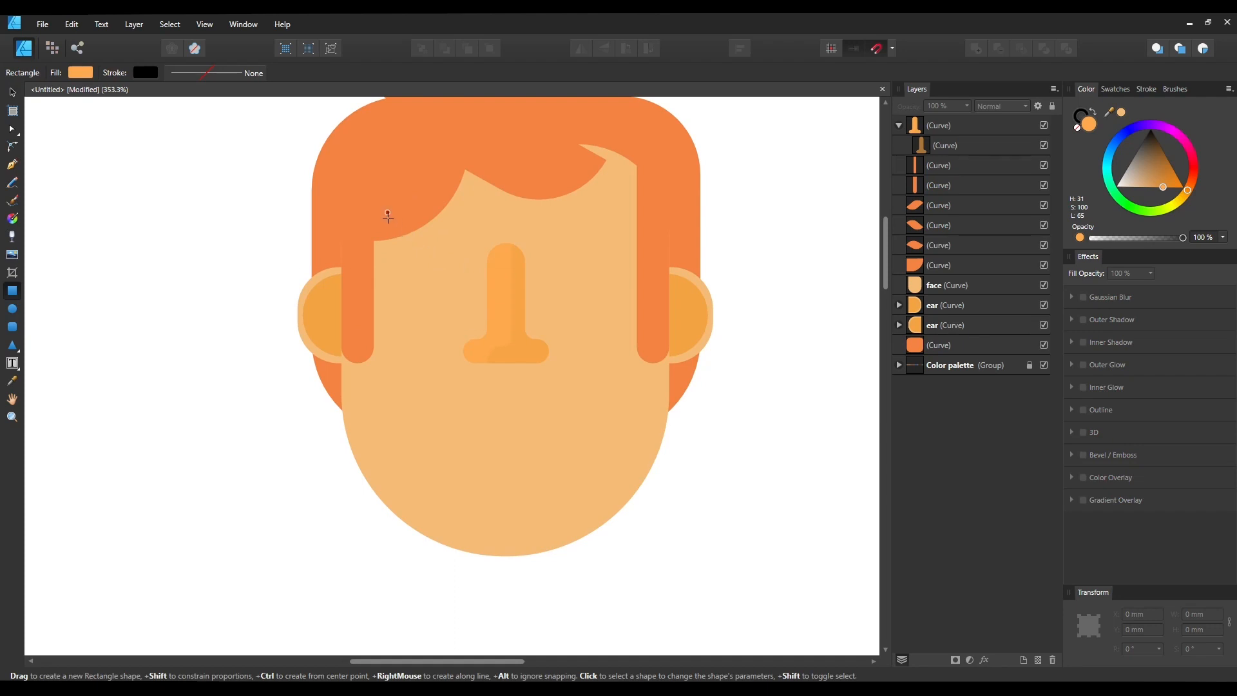
pyautogui.moveTo(390, 218); pyautogui.dragTo(477, 248)
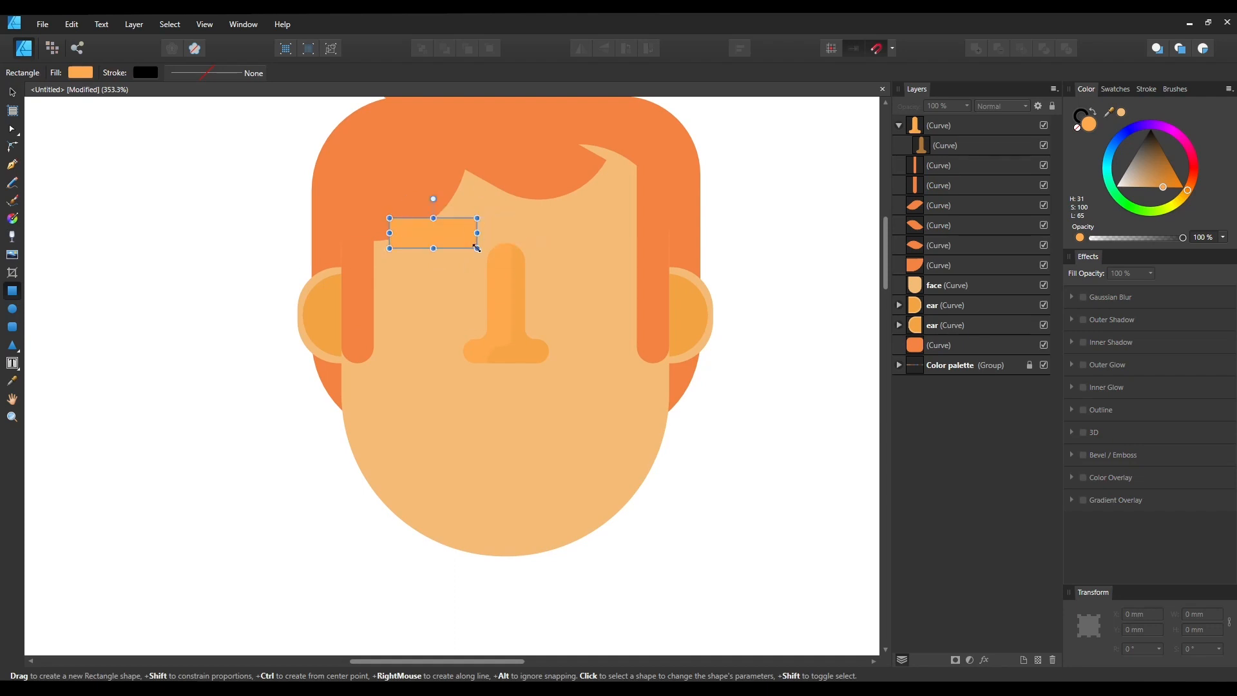
# Step: Round all corners of the eyebrow fully, widen it to about 10.3 mm and move it up slightly
pyautogui.press('c')
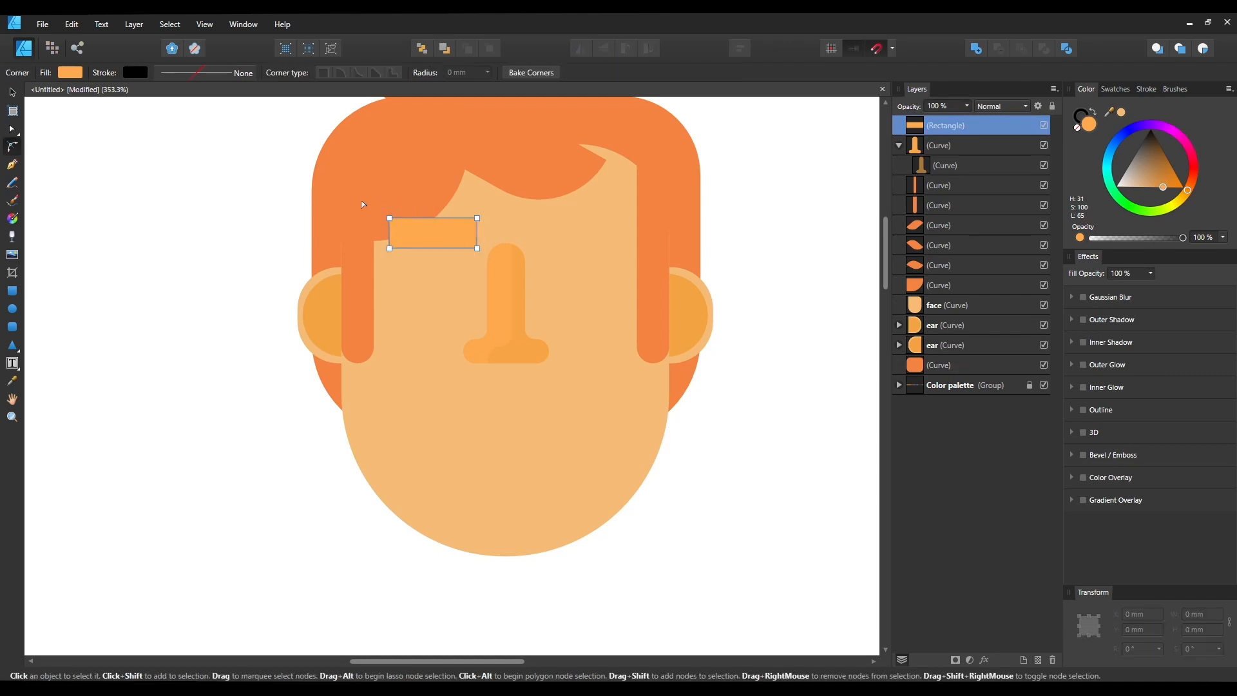
pyautogui.moveTo(362, 204); pyautogui.dragTo(533, 278)
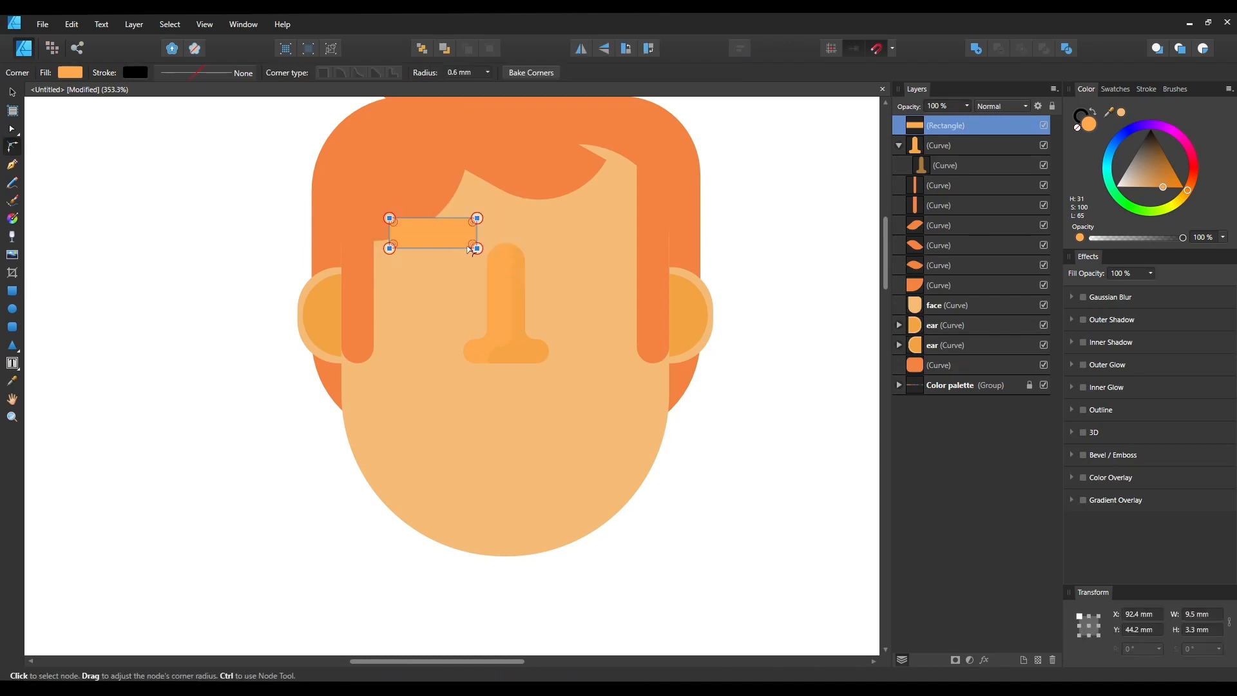
pyautogui.moveTo(470, 249); pyautogui.dragTo(408, 230)
pyautogui.press('v')
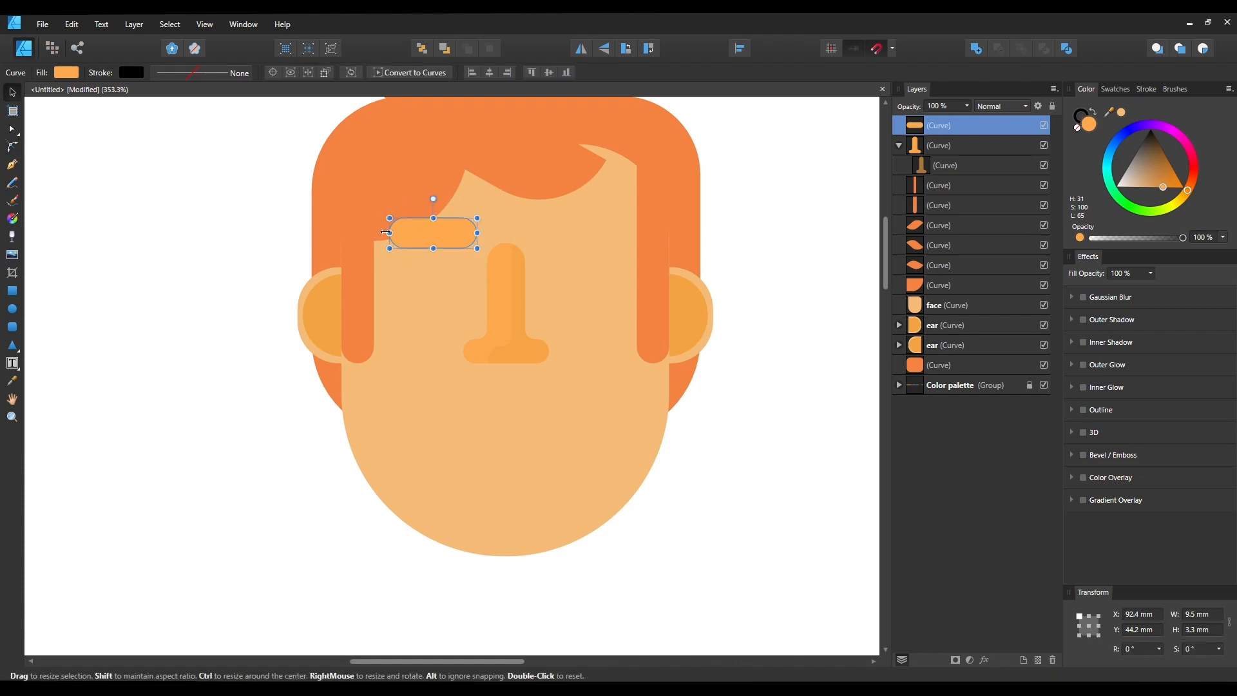
pyautogui.moveTo(385, 232); pyautogui.dragTo(420, 227)
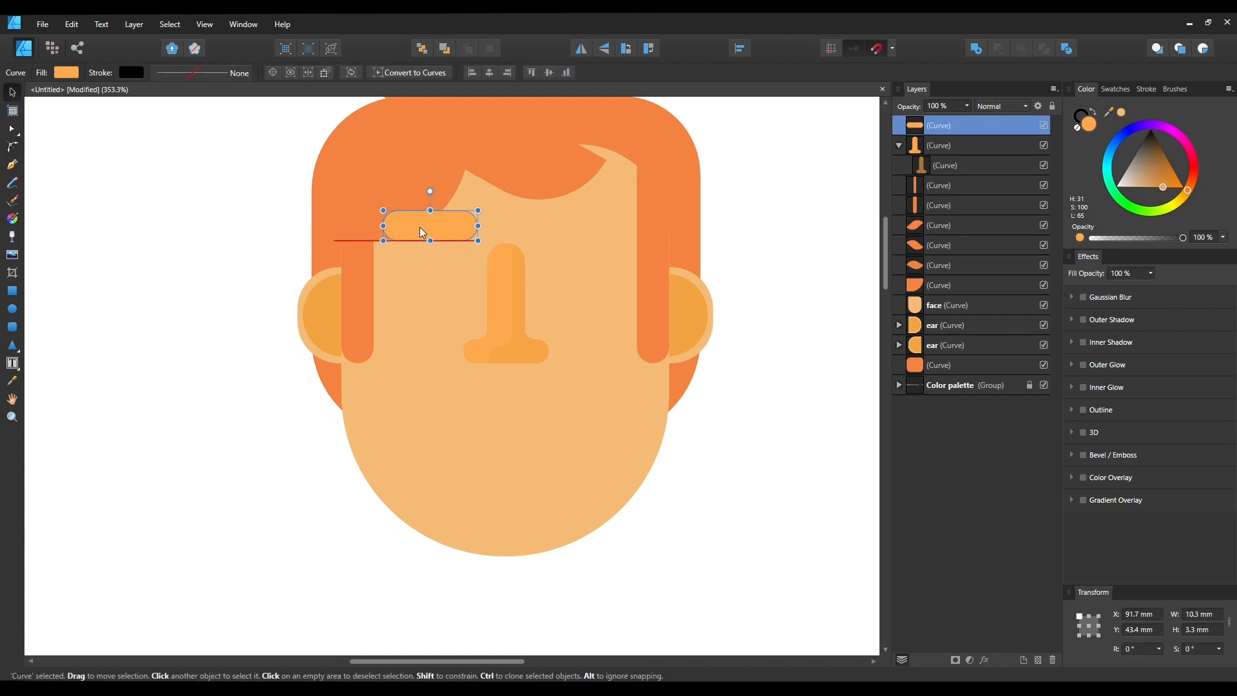
# Step: Fill the eyebrow with the orange sampled from the hair
pyautogui.press('i')
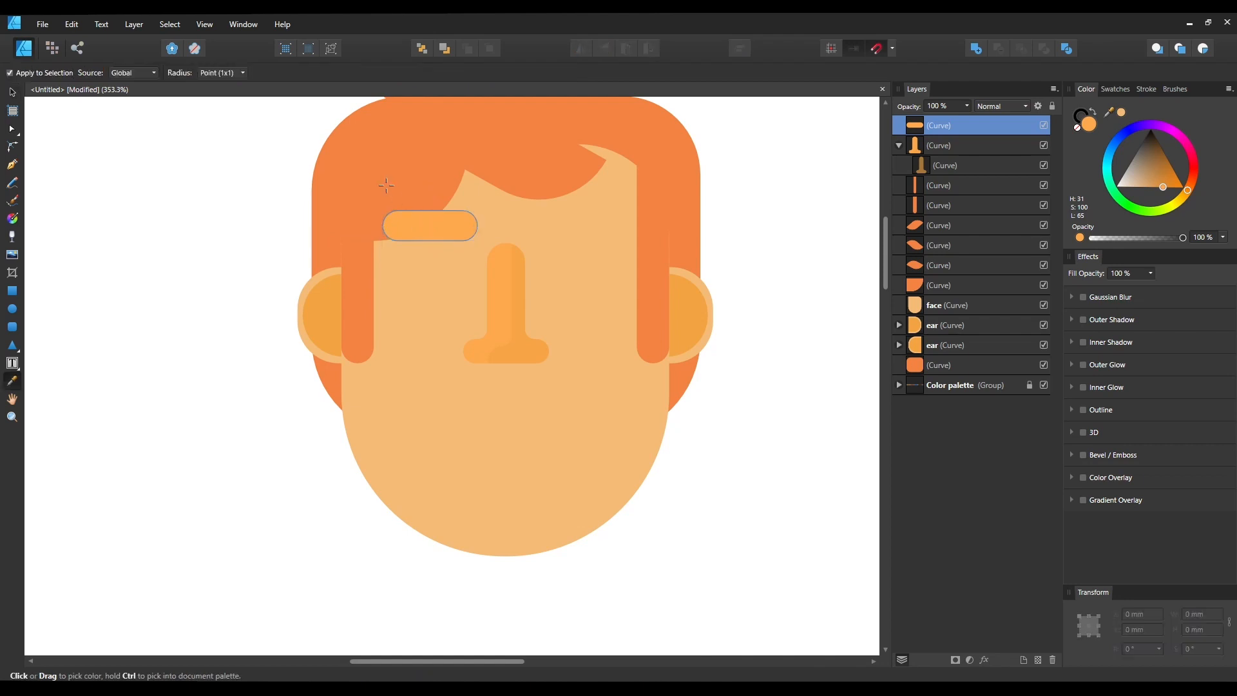
pyautogui.click(386, 185)
pyautogui.click(11, 93)
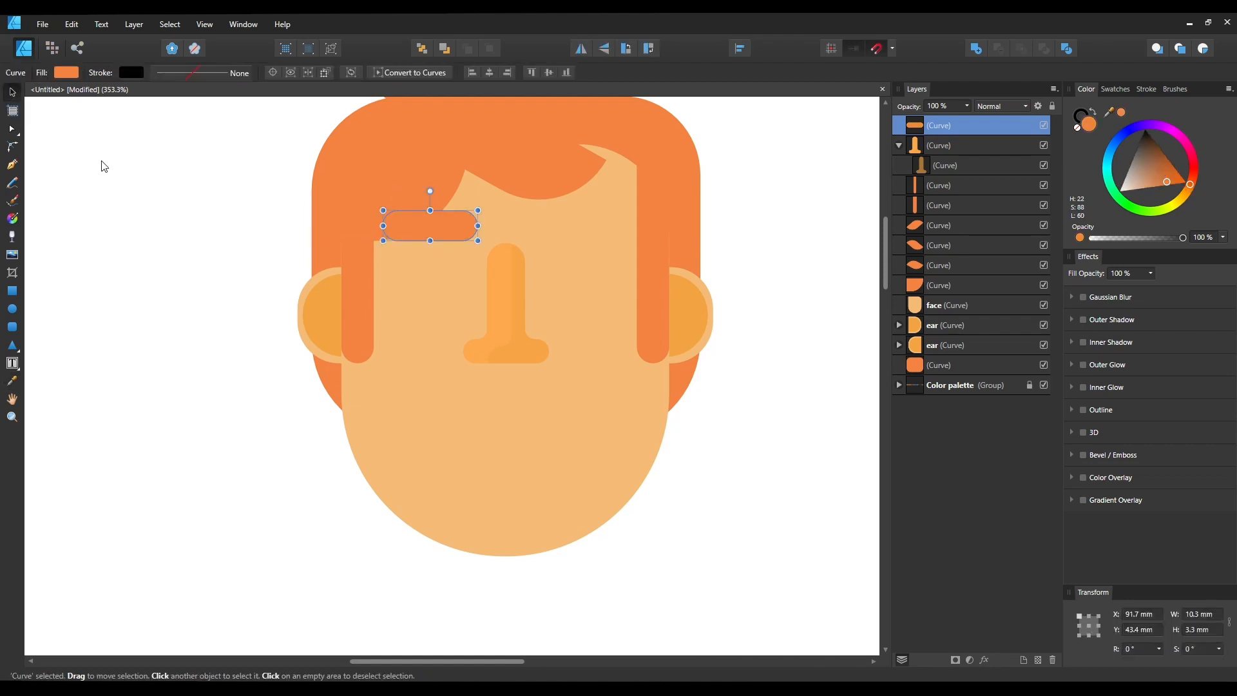
# Step: Recolour the eyebrow with the red-orange sampled from the colour palette strip, H 11, S 88, L 60
pyautogui.moveTo(421, 222); pyautogui.dragTo(380, 370)
pyautogui.moveTo(569, 324); pyautogui.dragTo(585, 358)
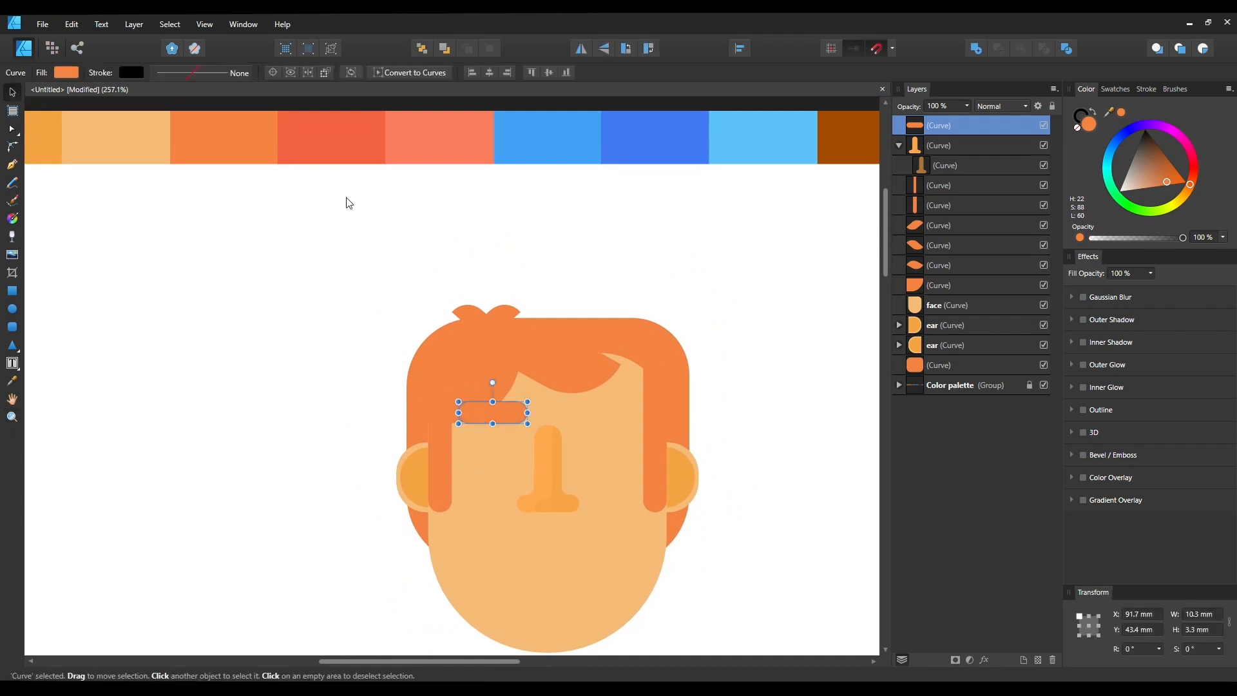
pyautogui.press('i')
pyautogui.click(352, 120)
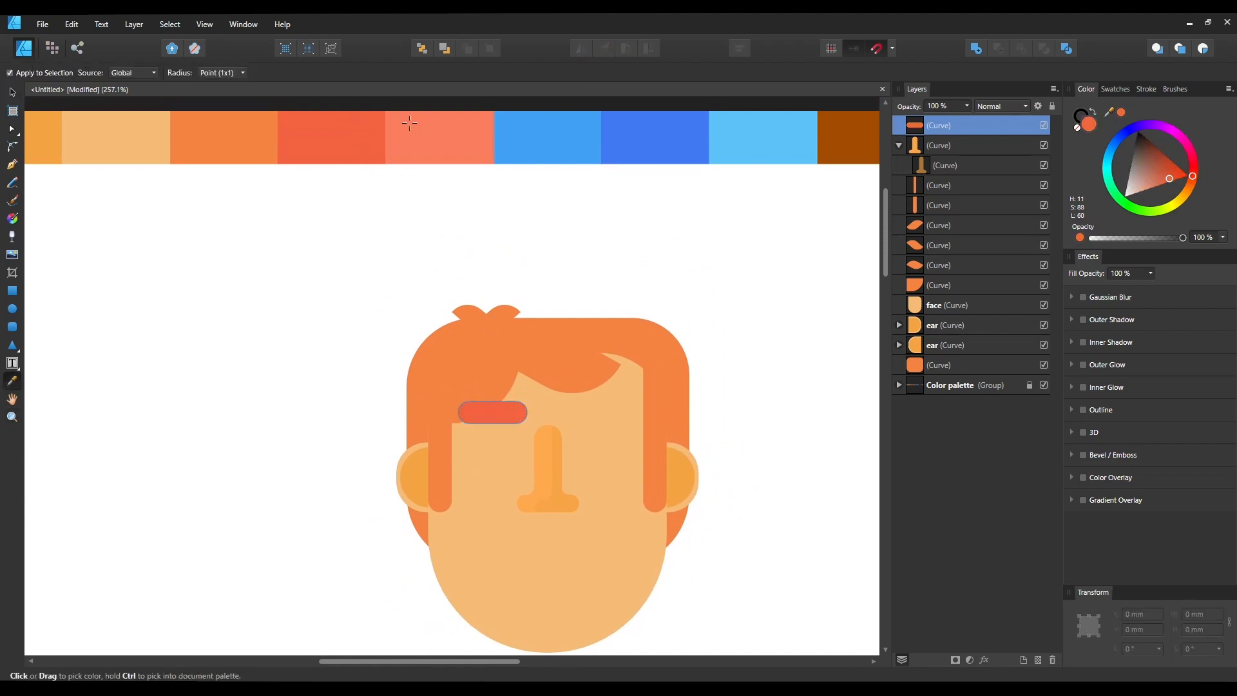
pyautogui.click(410, 124)
pyautogui.click(368, 145)
# Step: Duplicate the eyebrow and place the copy level with it on the right side of the nose
pyautogui.press('space')
pyautogui.moveTo(474, 370); pyautogui.dragTo(375, 239)
pyautogui.hotkey('ctrl', 'space')
pyautogui.moveTo(394, 285)
pyautogui.mouseDown()
pyautogui.moveTo(442, 301)
pyautogui.moveTo(445, 281)
pyautogui.moveTo(555, 281)
pyautogui.moveTo(543, 273)
pyautogui.mouseUp()
pyautogui.press('v')
pyautogui.click(734, 275)
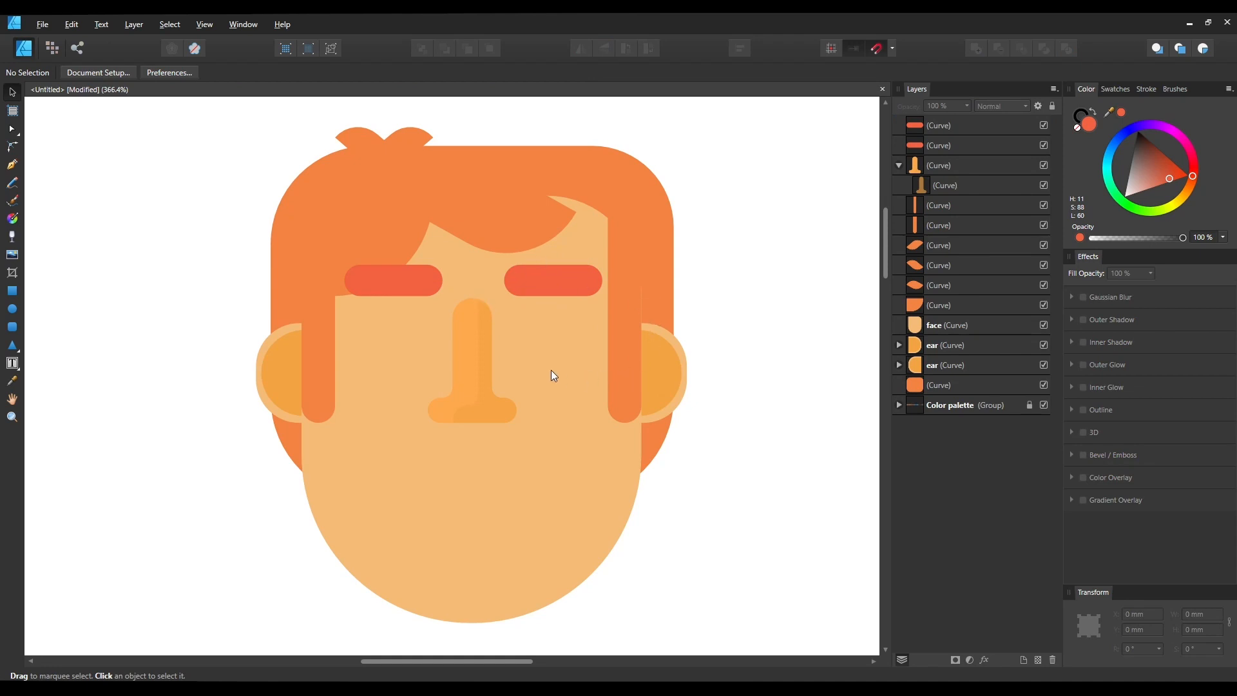
# Step: Duplicate the left eyebrow, offset the copy upward, widen it to about 12.3 mm and fill it with the palette's lighter coral
pyautogui.moveTo(483, 344); pyautogui.dragTo(474, 284)
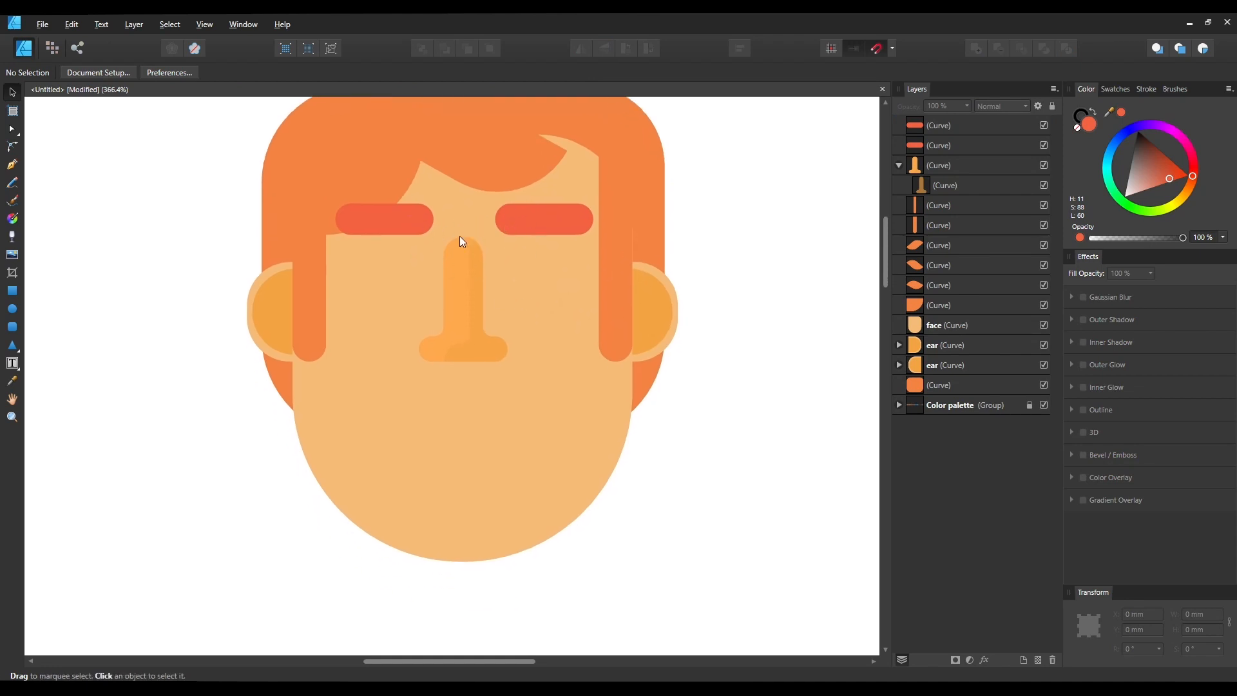
pyautogui.click(393, 223)
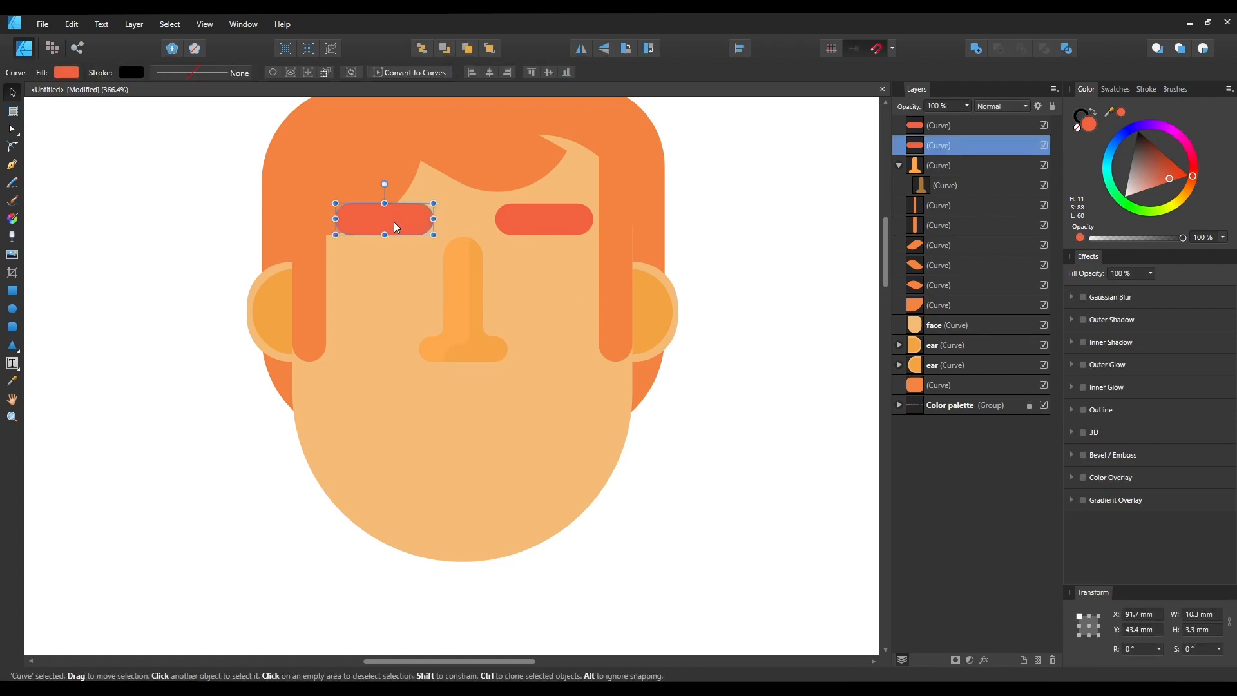
pyautogui.press('alt')
pyautogui.moveTo(400, 225); pyautogui.dragTo(444, 203)
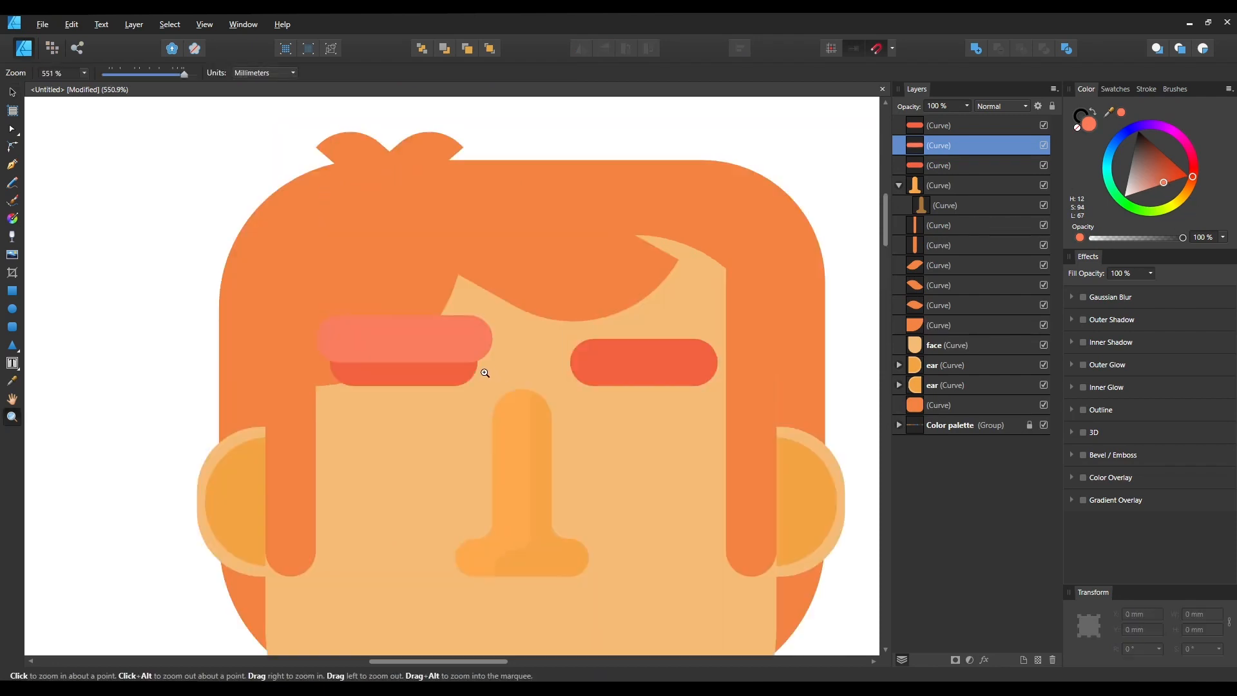
# Step: Clip the lighter coral copy inside the left eyebrow as a highlight along its upper half
pyautogui.press('v')
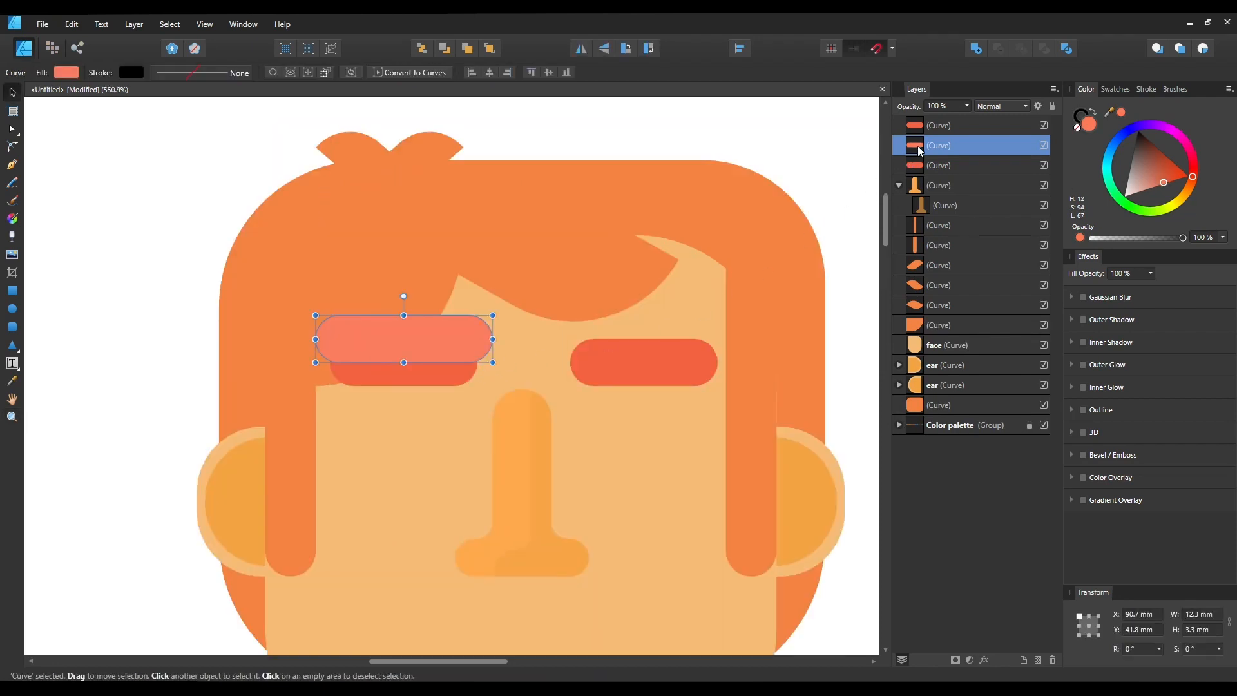
pyautogui.moveTo(937, 152); pyautogui.dragTo(935, 164)
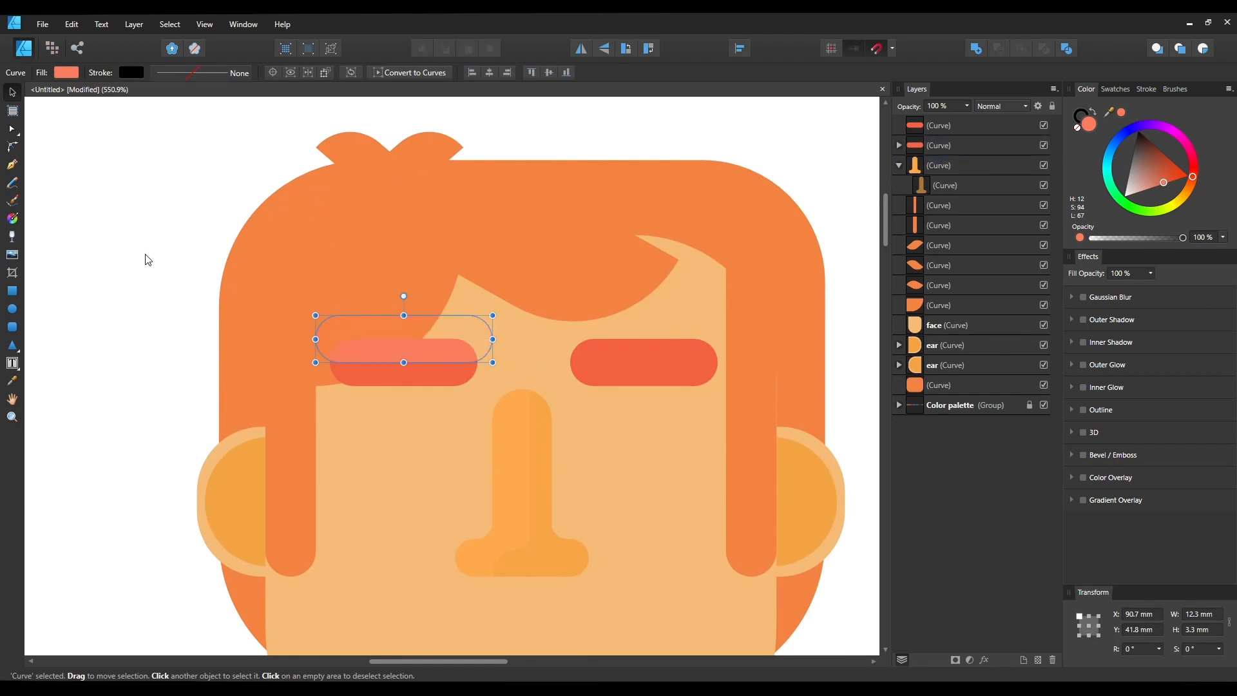
pyautogui.click(145, 255)
# Step: Lower the opacity of the left eyebrow's clipped highlight to 43 %
pyautogui.moveTo(496, 379); pyautogui.dragTo(414, 262)
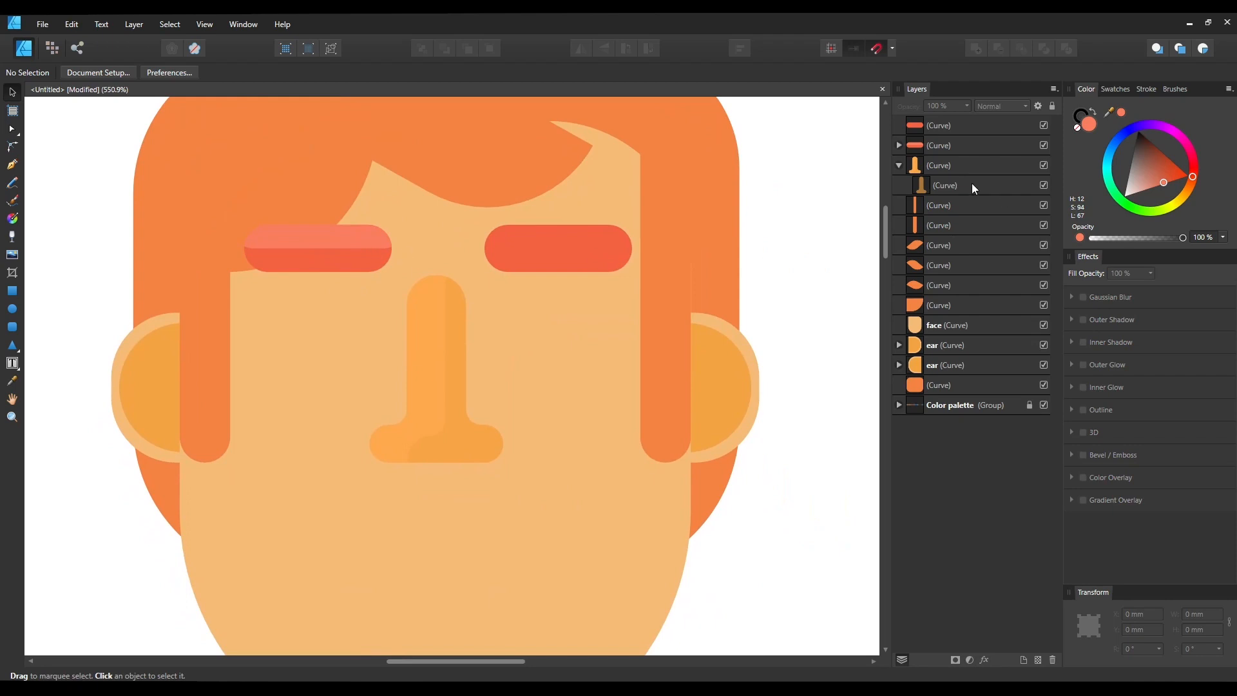
pyautogui.click(947, 146)
pyautogui.click(899, 145)
pyautogui.click(957, 169)
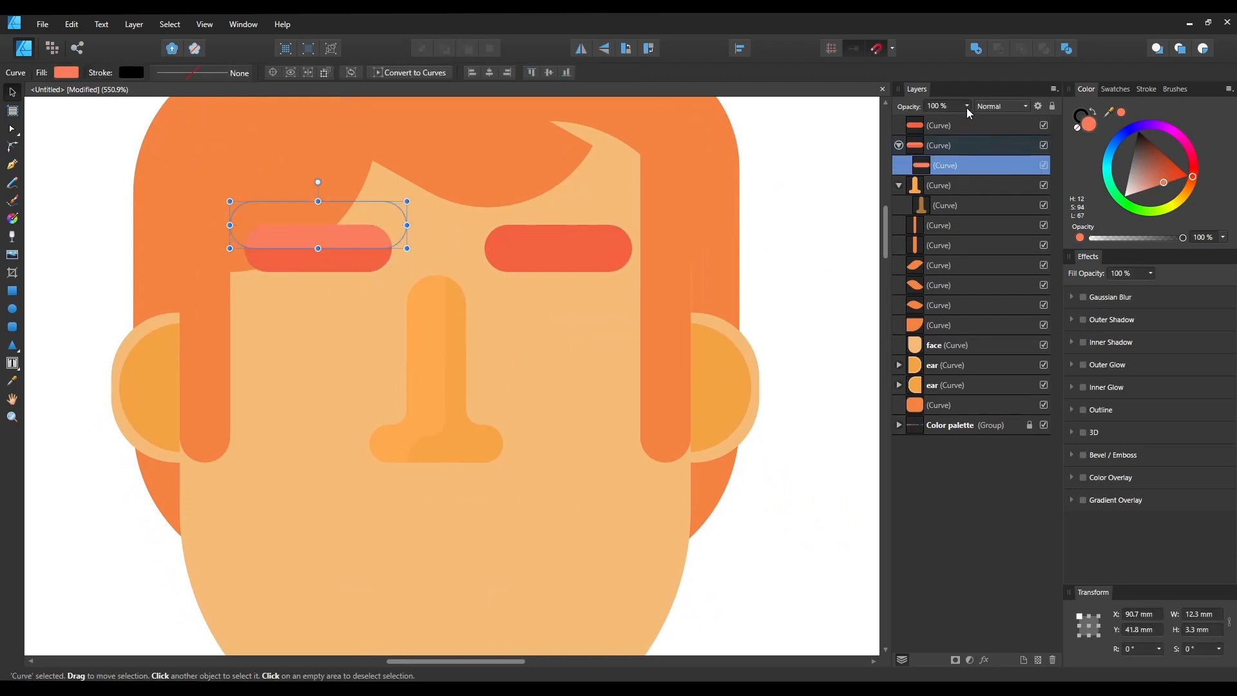
pyautogui.moveTo(966, 107); pyautogui.dragTo(914, 119)
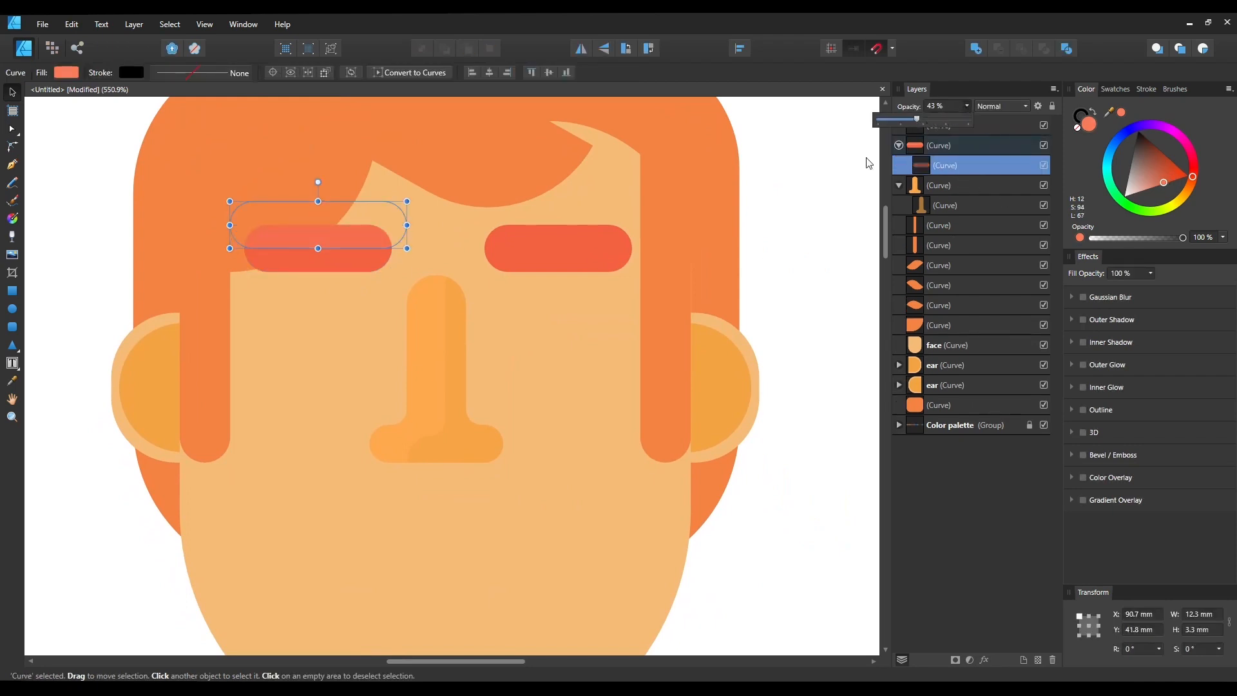
pyautogui.click(861, 208)
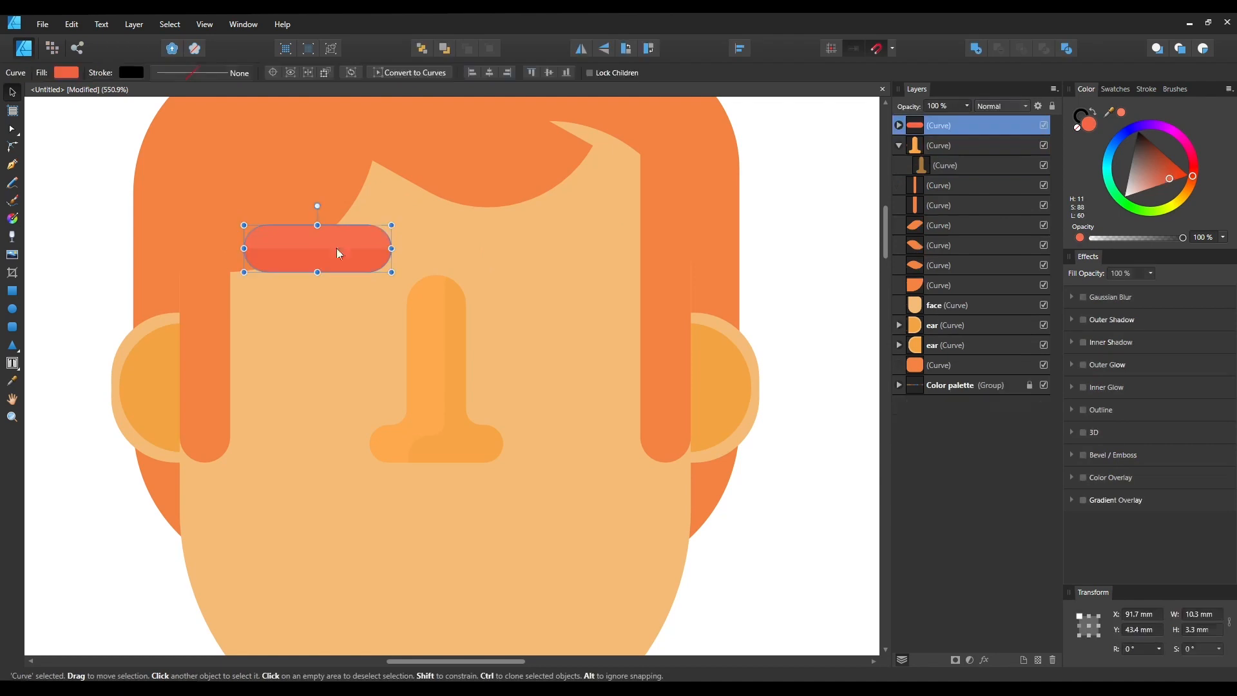
# Step: Replace the plain right eyebrow with a copy of the highlighted left eyebrow placed level with it
pyautogui.keyDown('ctrl'); pyautogui.moveTo(316, 248); pyautogui.dragTo(551, 245); pyautogui.keyUp('ctrl')
pyautogui.click(776, 237)
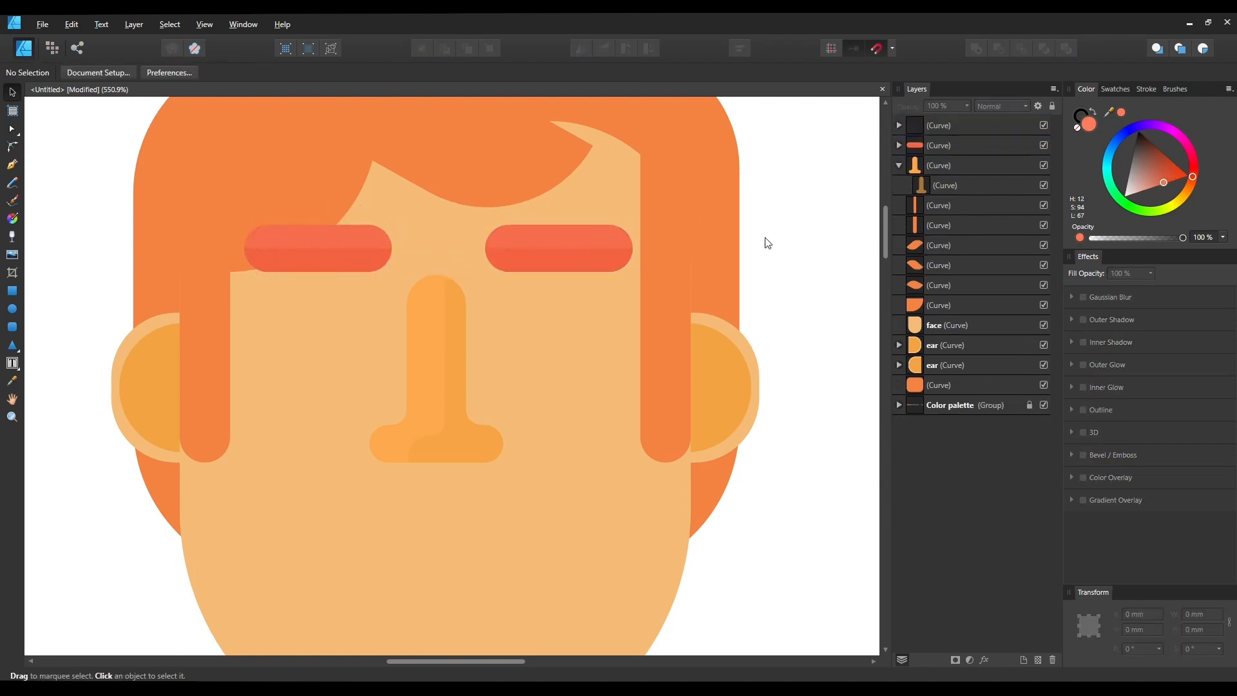